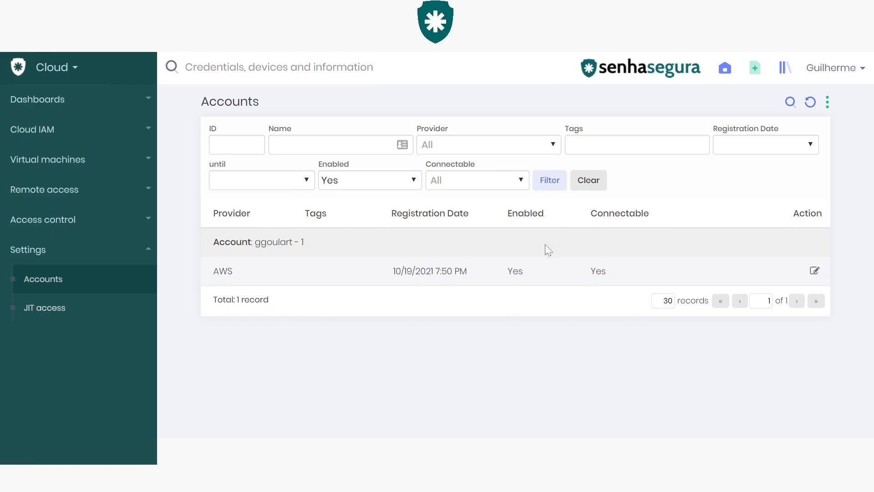
- Start a new cloud account named senhasegura_azure and choose Azure as its provider
{"action": "left_click", "coordinate": [827, 104]}
{"action": "left_click", "coordinate": [805, 130]}
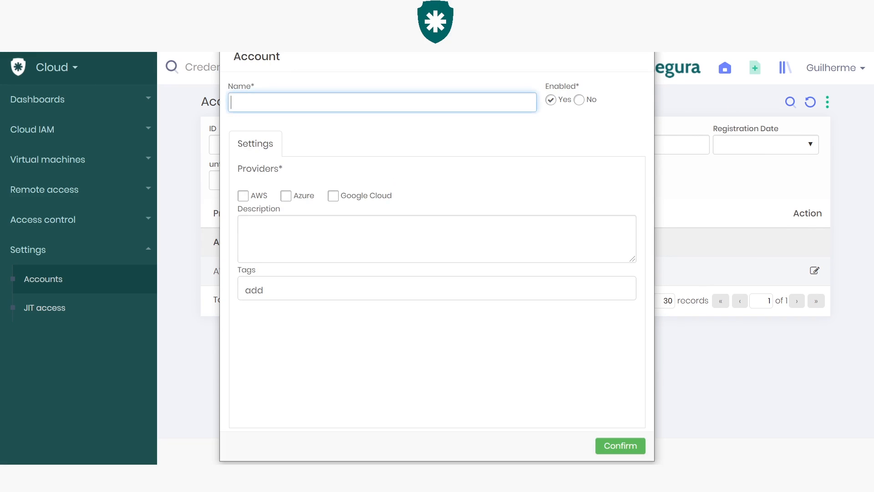
{"action": "type", "text": "senhasegura_azure"}
{"action": "left_click", "coordinate": [377, 145]}
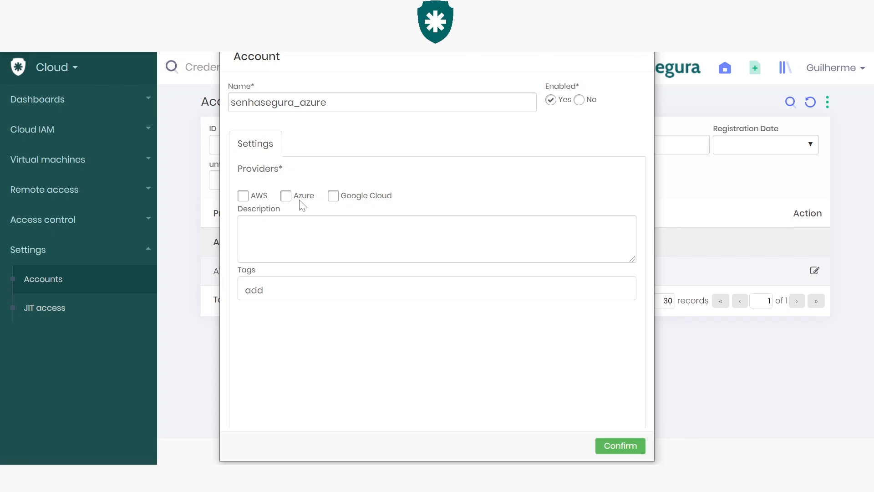
{"action": "left_click", "coordinate": [286, 196]}
- Describe the account as "test for shorts" and tag it with azure and dev
{"action": "left_click", "coordinate": [291, 219]}
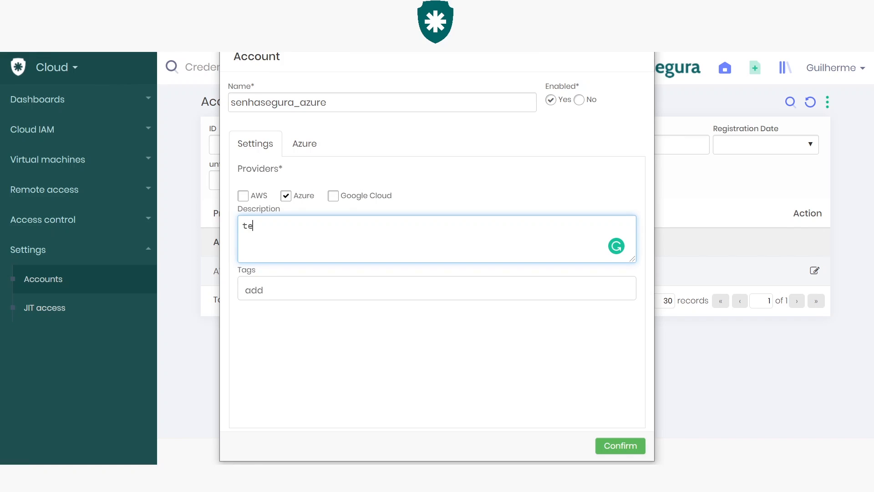
{"action": "type", "text": "test for shpr"}
{"action": "left_click", "coordinate": [302, 294]}
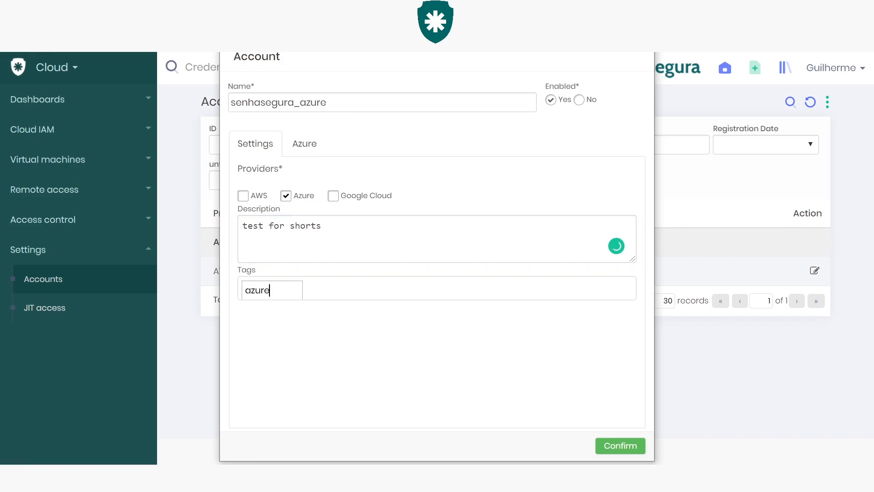
{"action": "type", "text": "azure"}
{"action": "key", "text": "Return"}
{"action": "type", "text": "dev"}
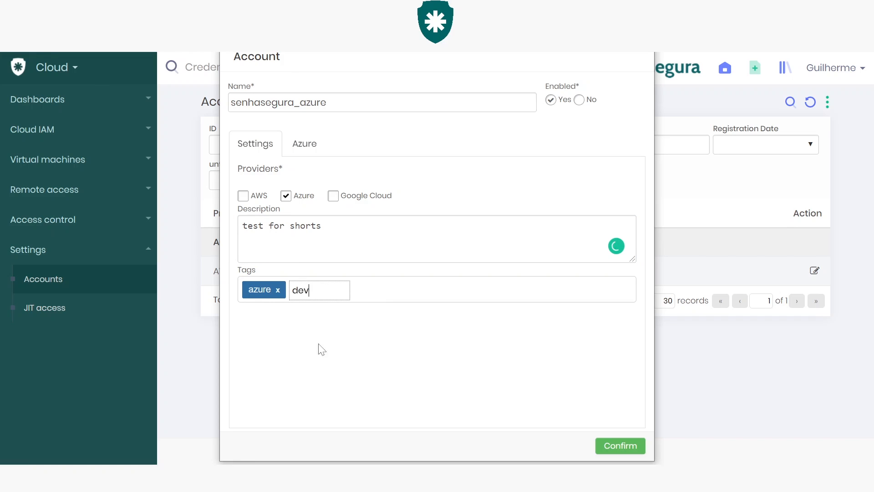
{"action": "key", "text": "Return"}
{"action": "left_click", "coordinate": [327, 331]}
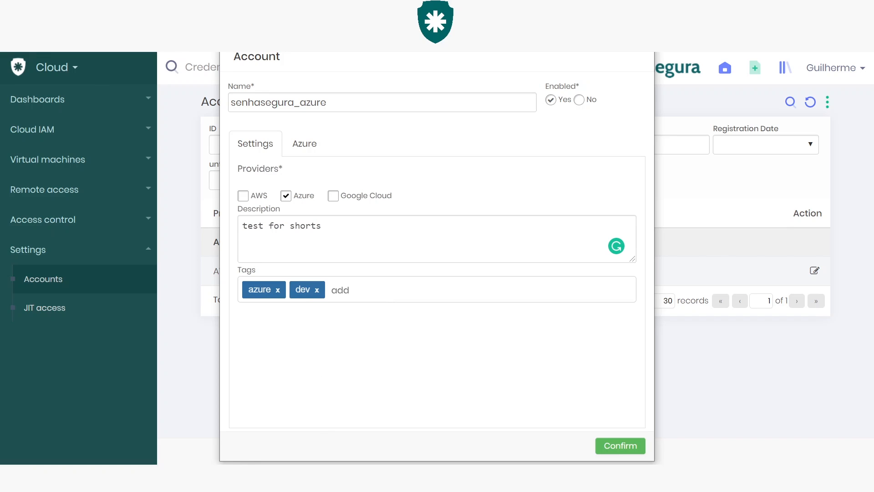
- Review the delegated and application API permissions required in the account's Azure settings
{"action": "left_click", "coordinate": [305, 144]}
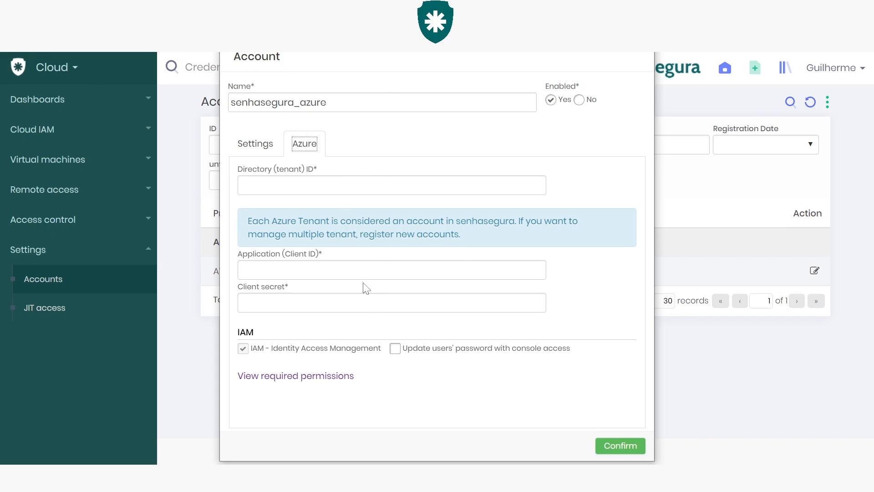
{"action": "left_click", "coordinate": [332, 377]}
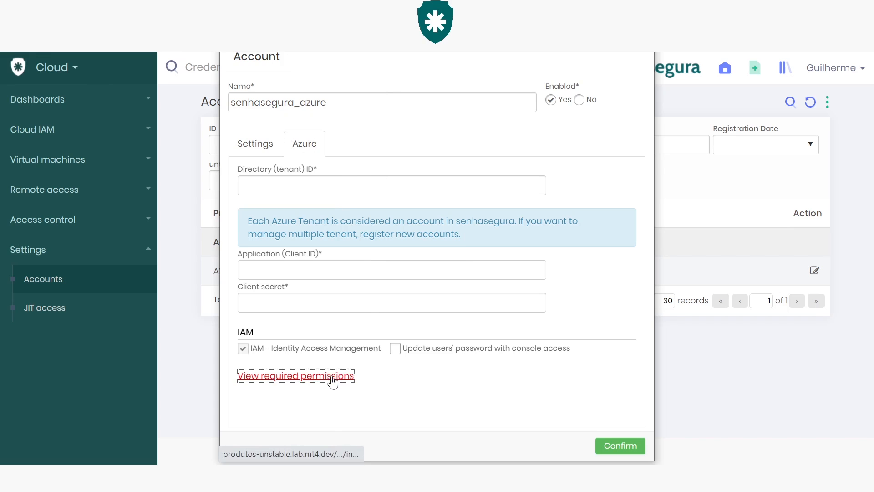
{"action": "left_click_drag", "start_coordinate": [345, 211], "coordinate": [495, 343]}
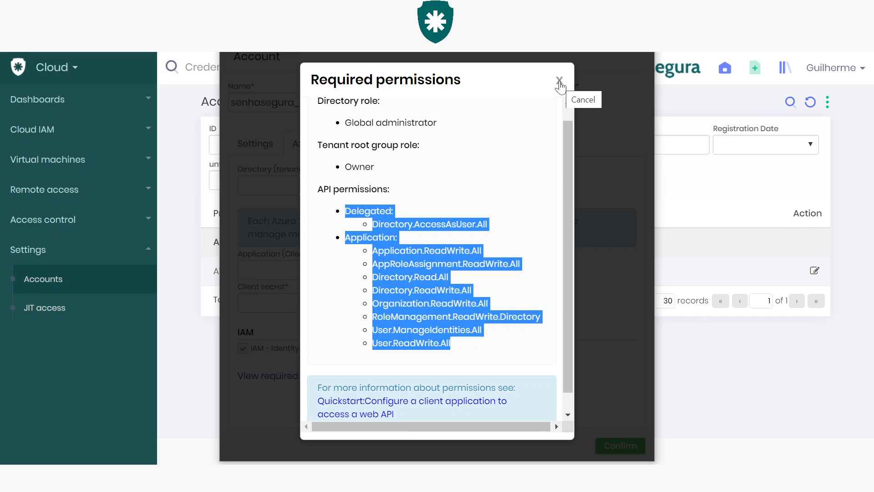
{"action": "left_click", "coordinate": [560, 84]}
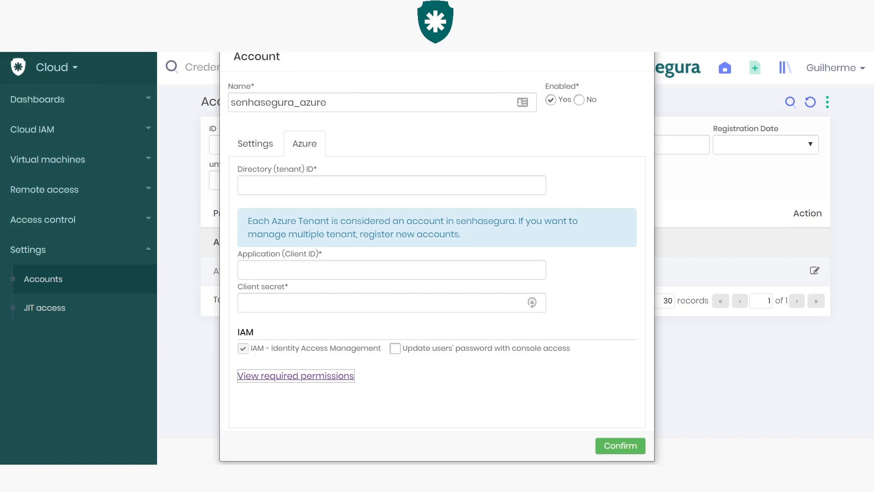
- Switch to the Microsoft Azure portal and open the app registrations of Azure Active Directory
{"action": "left_click_drag", "start_coordinate": [486, 25], "coordinate": [488, 55]}
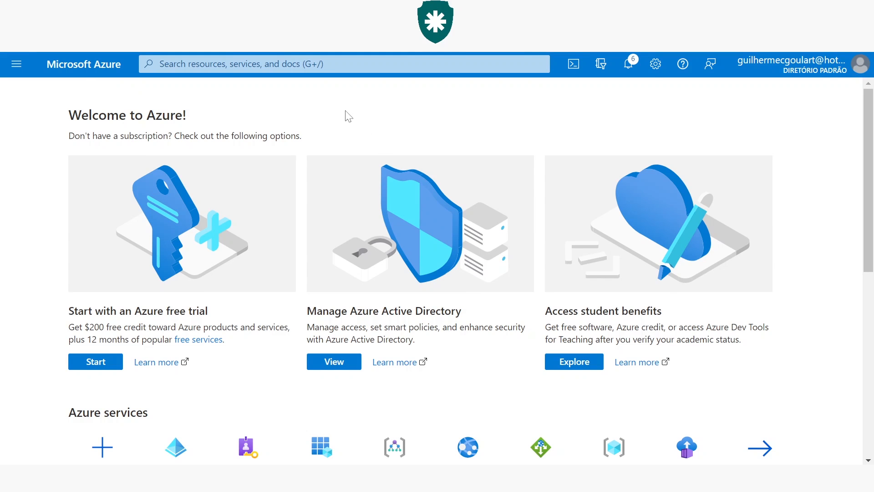
{"action": "left_click", "coordinate": [273, 64]}
{"action": "type", "text": "active"}
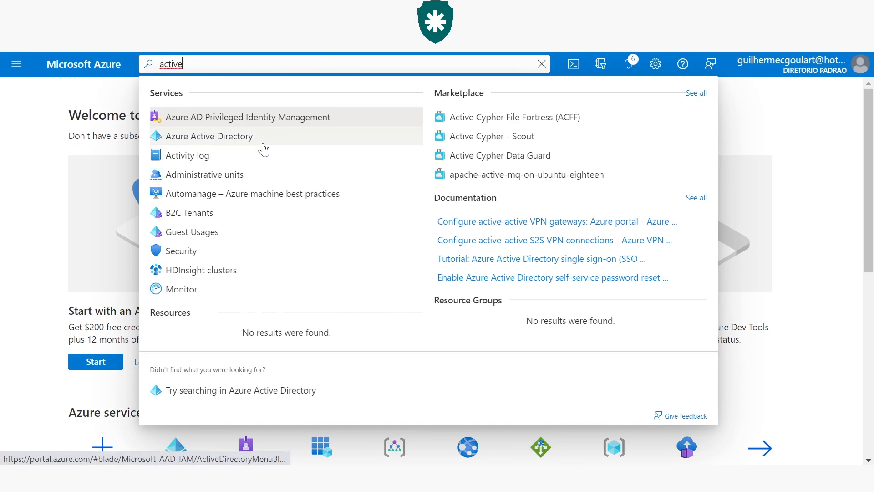
{"action": "left_click", "coordinate": [262, 142]}
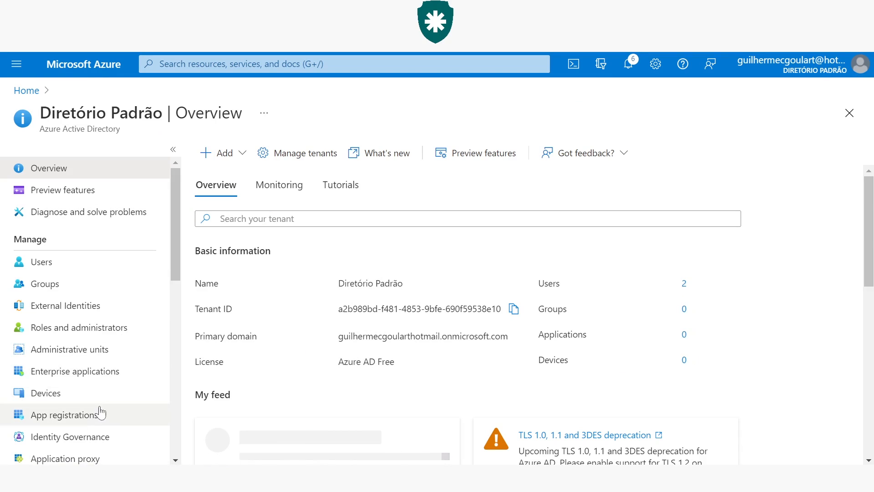
{"action": "left_click", "coordinate": [98, 420]}
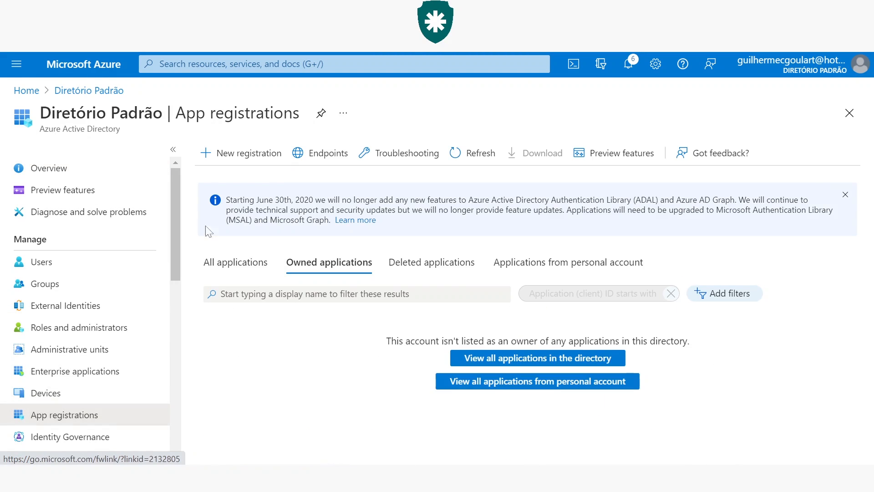
- Register a new single-tenant application named senhasegura_Azure
{"action": "left_click", "coordinate": [272, 157]}
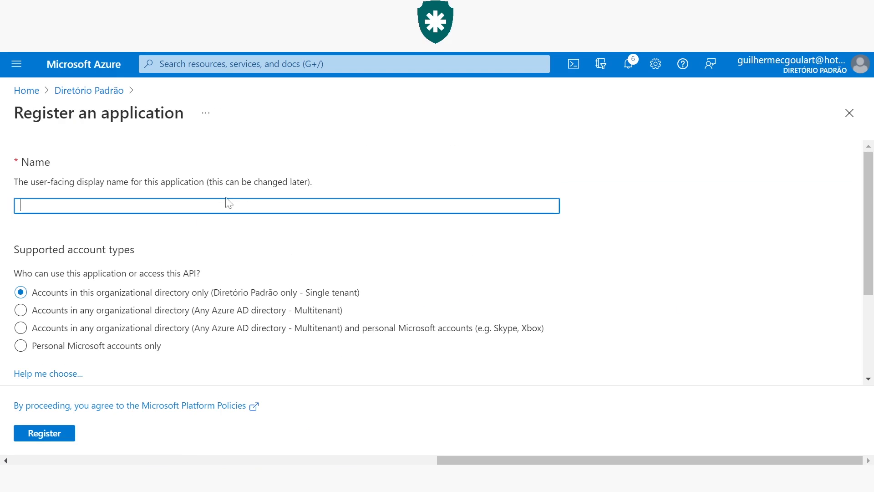
{"action": "type", "text": "senhasegur"}
{"action": "type", "text": "zure"}
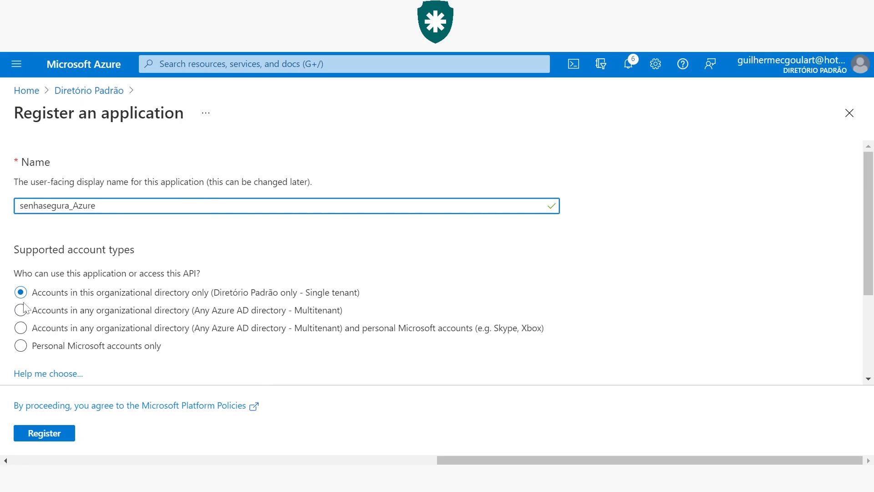
{"action": "scroll", "coordinate": [70, 258], "scroll_direction": "down", "scroll_amount": 3}
{"action": "scroll", "coordinate": [282, 211], "scroll_direction": "up", "scroll_amount": 2}
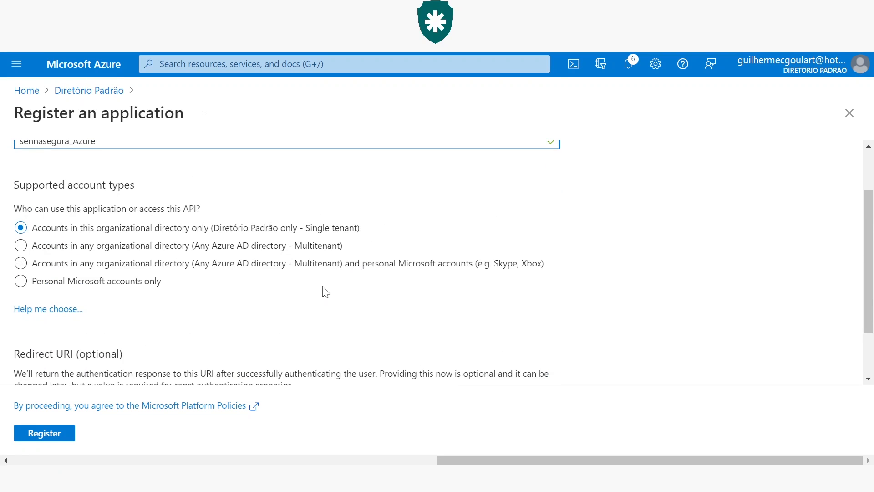
{"action": "scroll", "coordinate": [201, 292], "scroll_direction": "down", "scroll_amount": 2}
{"action": "left_click", "coordinate": [63, 439]}
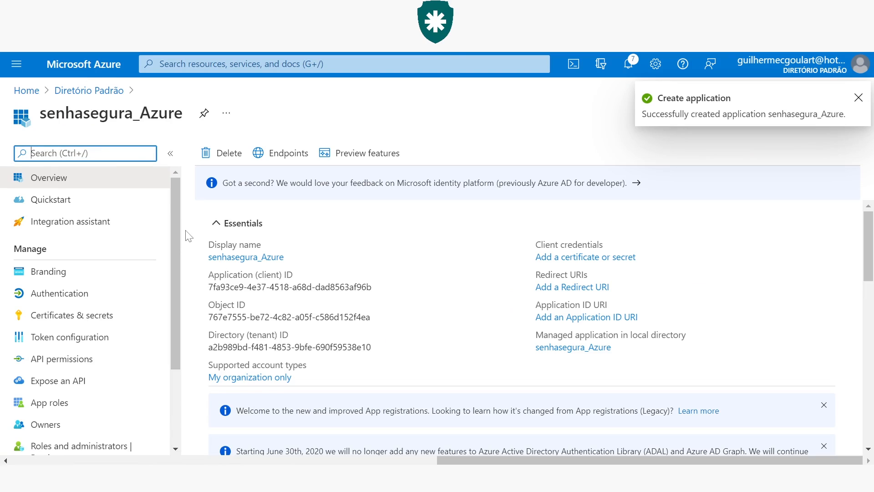
- Open the API permissions of the registered application and start adding a permission
{"action": "scroll", "coordinate": [173, 277], "scroll_direction": "down", "scroll_amount": 3}
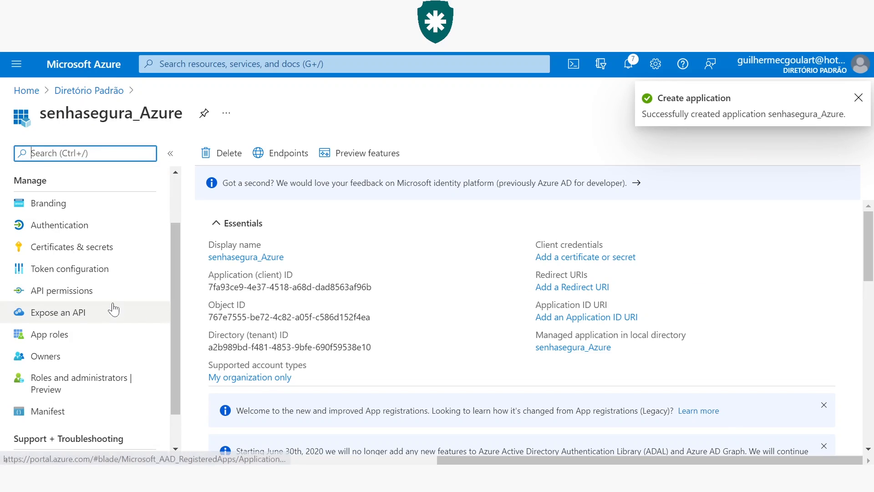
{"action": "left_click", "coordinate": [111, 298]}
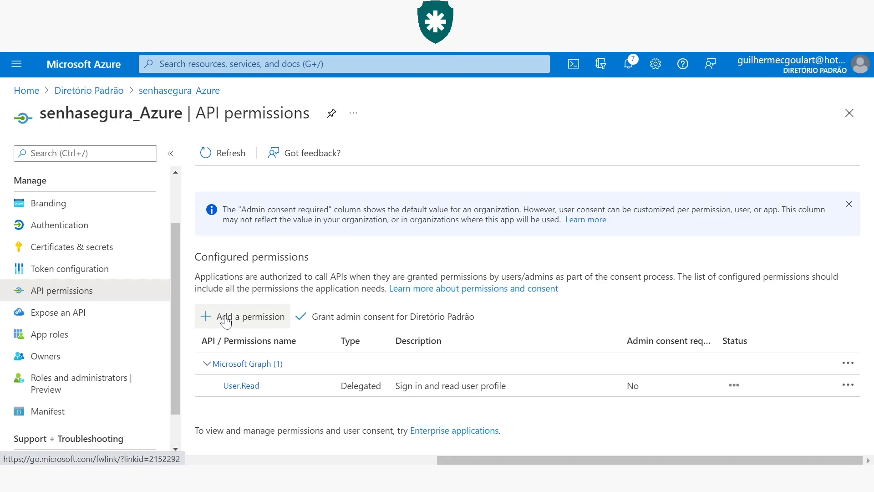
{"action": "left_click", "coordinate": [224, 320]}
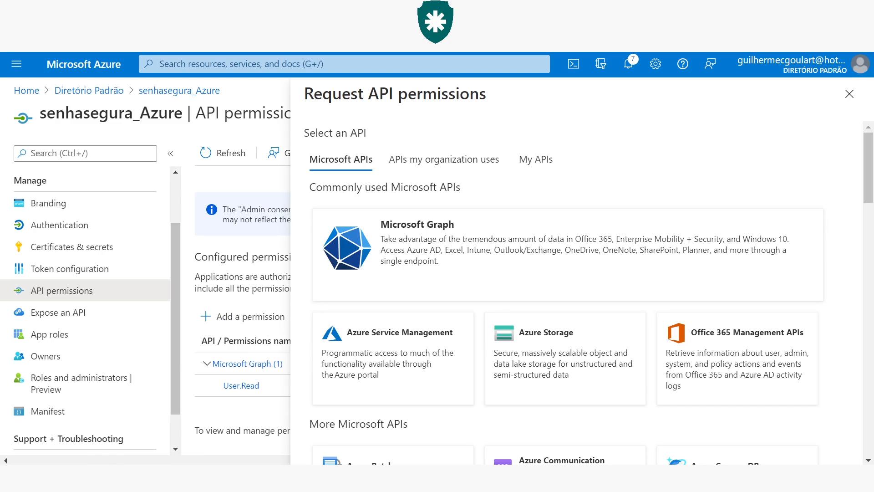
- Switch to the senhasegura account form, check its required API permissions, and return to the Azure portal
{"action": "key", "text": "alt+Tab"}
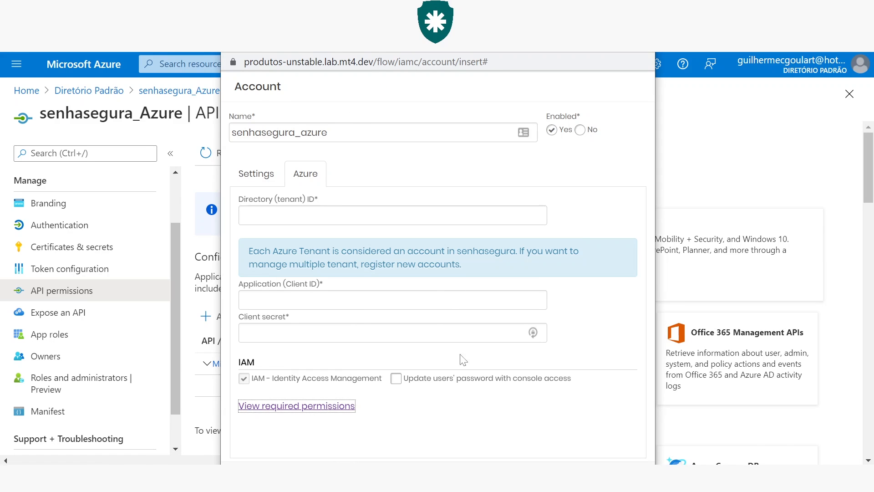
{"action": "left_click", "coordinate": [329, 404]}
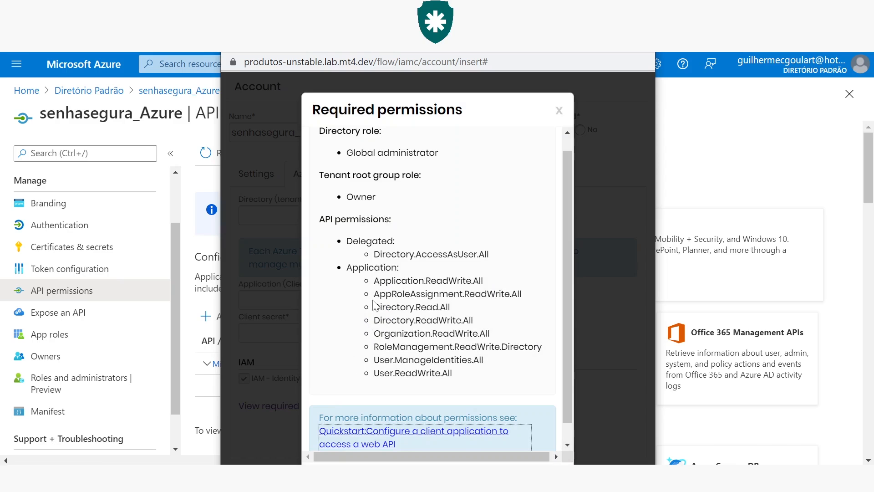
{"action": "left_click_drag", "start_coordinate": [353, 241], "coordinate": [445, 360]}
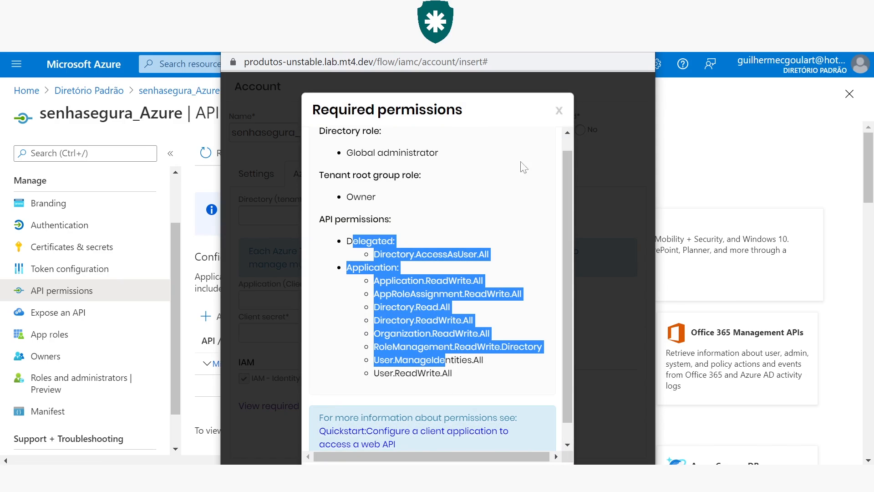
{"action": "key", "text": "alt+Tab"}
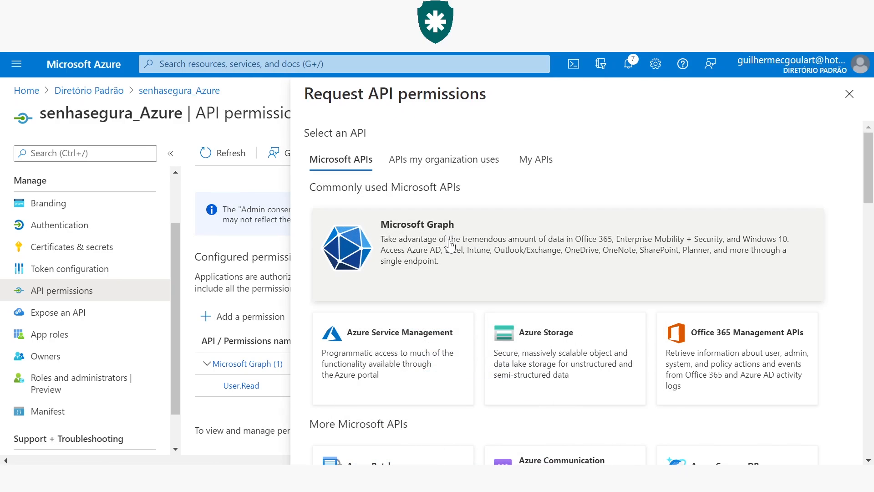
- Choose Microsoft Graph and select the delegated permission Directory.AccessAsUser.All, filtering the list by "Directo"
{"action": "left_click", "coordinate": [448, 246]}
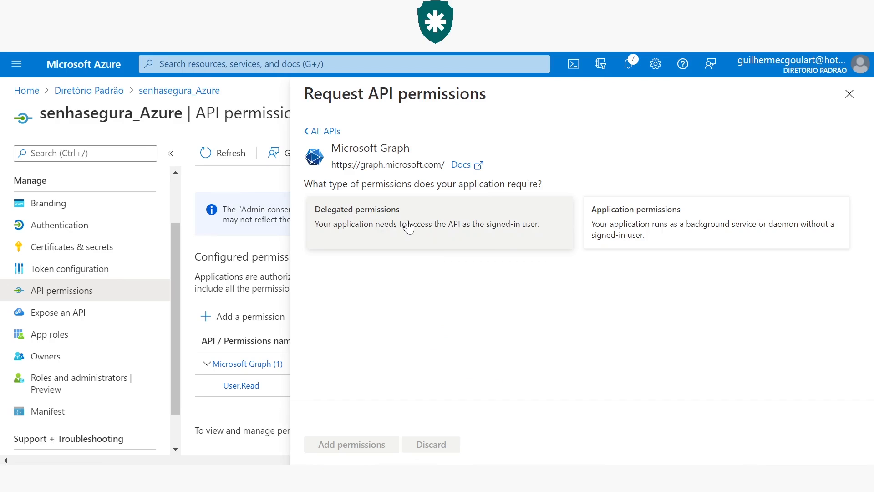
{"action": "left_click", "coordinate": [446, 245]}
{"action": "left_click", "coordinate": [451, 299]}
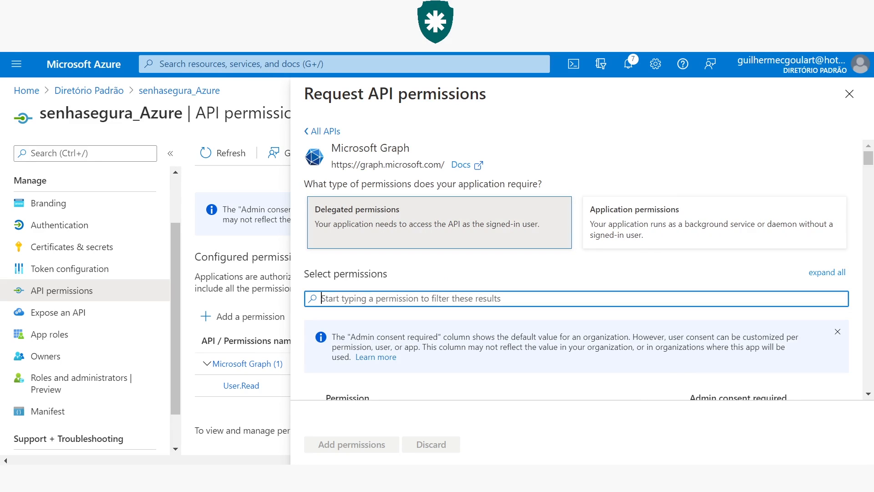
{"action": "type", "text": "Directo"}
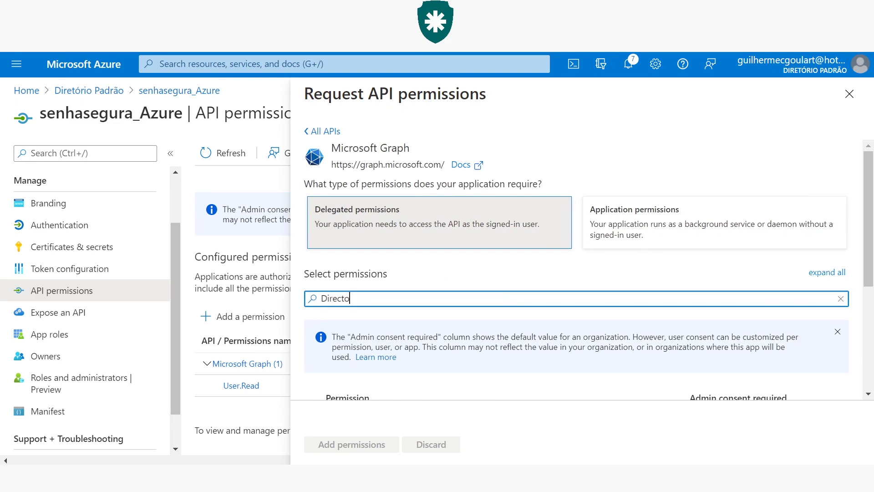
{"action": "scroll", "coordinate": [406, 296], "scroll_direction": "down", "scroll_amount": 3}
{"action": "left_click", "coordinate": [399, 294]}
{"action": "left_click", "coordinate": [315, 295]}
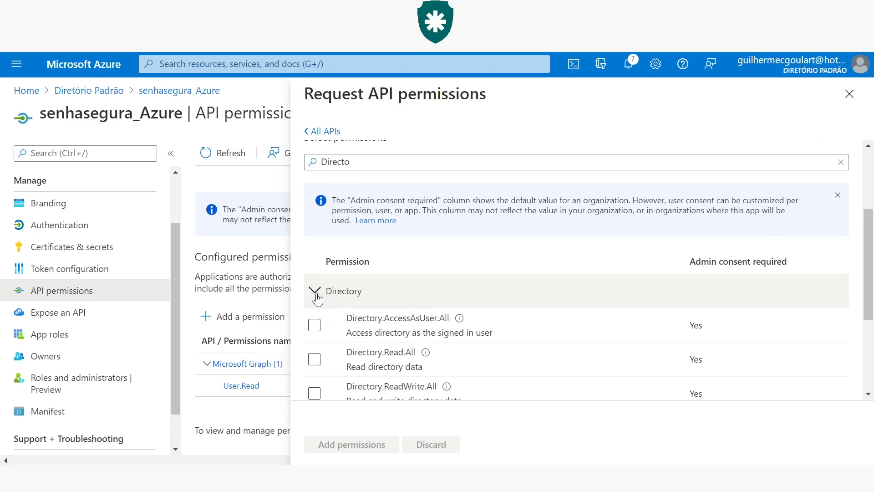
{"action": "left_click", "coordinate": [314, 325]}
{"action": "scroll", "coordinate": [541, 236], "scroll_direction": "up", "scroll_amount": 3}
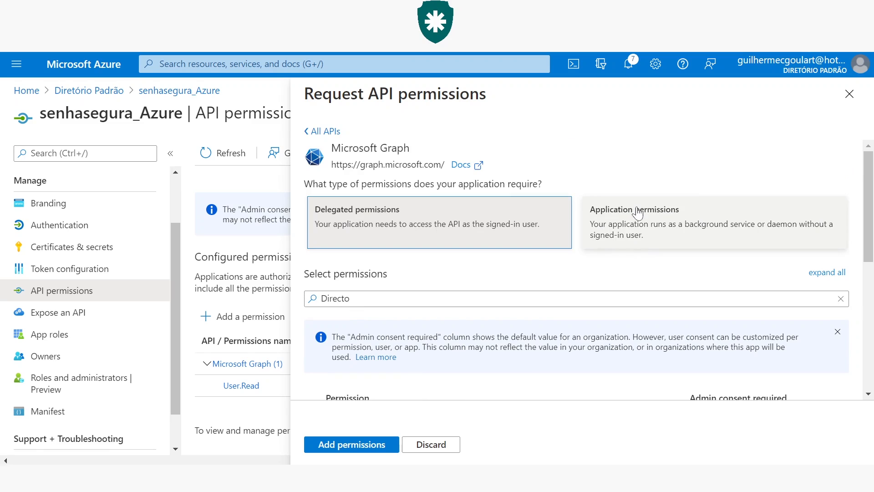
- Select the application permission Application.ReadWrite.All, filtering the Microsoft Graph permissions by "Application"
{"action": "left_click", "coordinate": [638, 213]}
{"action": "left_click", "coordinate": [350, 299]}
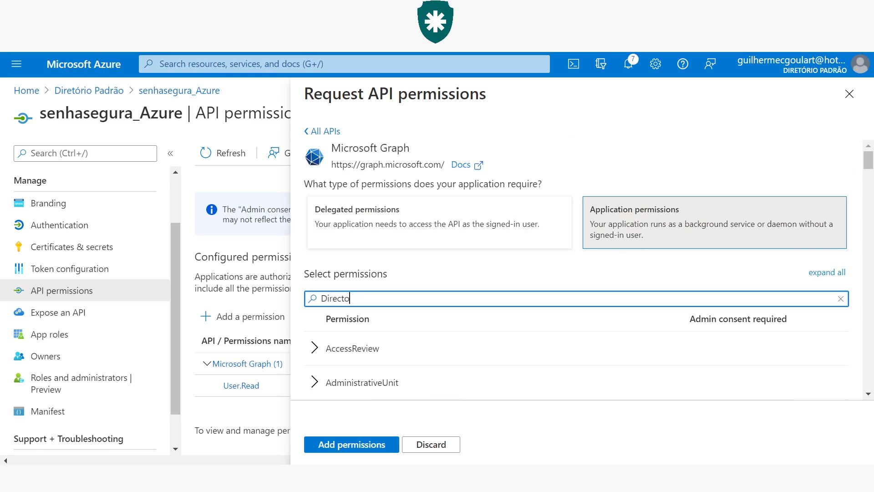
{"action": "key", "text": "BackSpace"}
{"action": "key", "text": "BackSpace"}
{"action": "key", "text": "BackSpace"}
{"action": "key", "text": "BackSpace"}
{"action": "key", "text": "BackSpace"}
{"action": "key", "text": "BackSpace"}
{"action": "type", "text": "Application"}
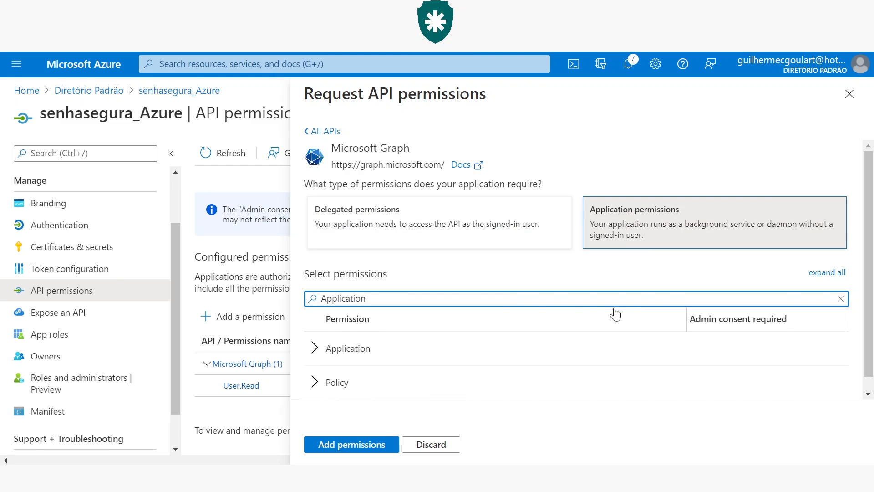
{"action": "left_click", "coordinate": [318, 358]}
{"action": "scroll", "coordinate": [346, 341], "scroll_direction": "down", "scroll_amount": 3}
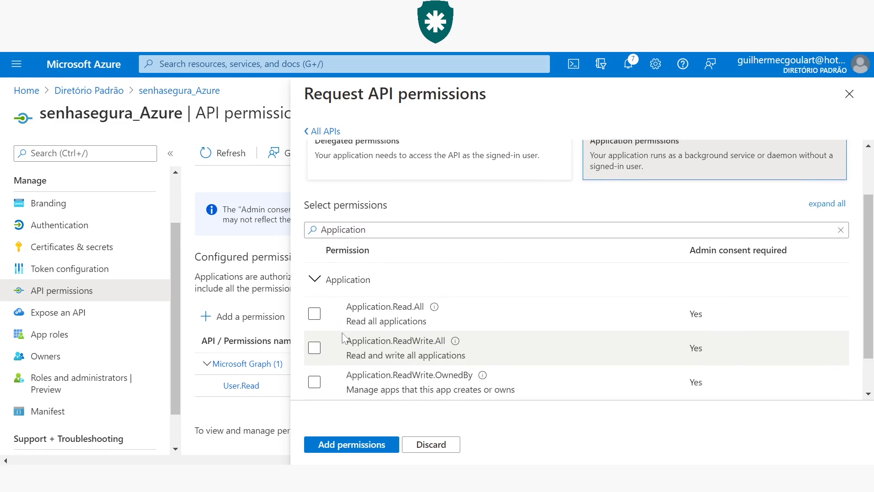
{"action": "left_click", "coordinate": [314, 300]}
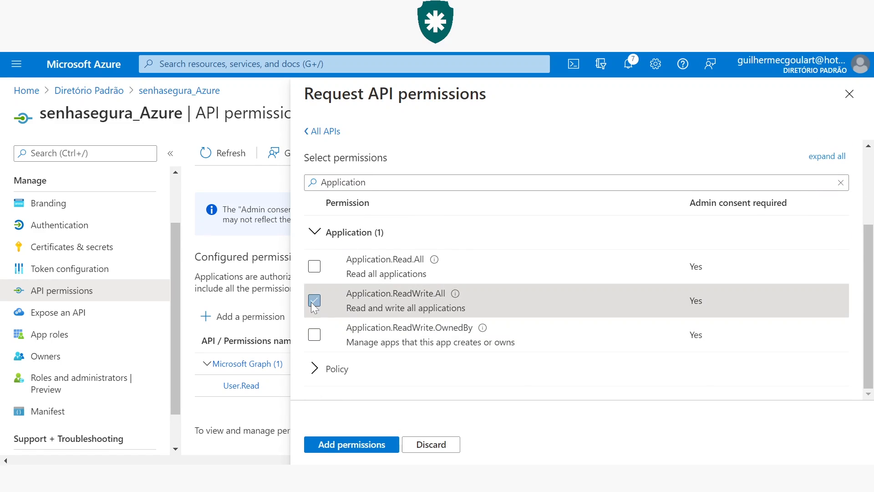
- Select the application permission AppRoleAssignment.ReadWrite.All, filtering the Microsoft Graph permissions by "AppRole"
{"action": "left_click_drag", "start_coordinate": [375, 183], "coordinate": [293, 187]}
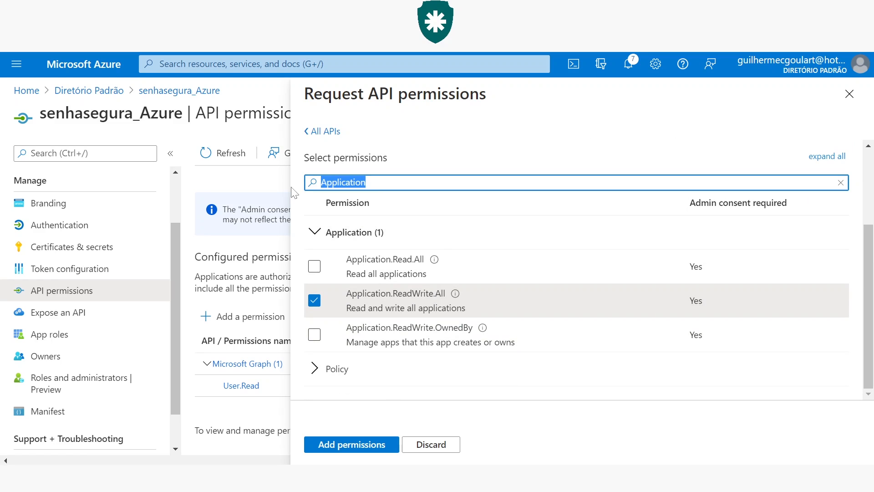
{"action": "key", "text": "BackSpace"}
{"action": "type", "text": "A"}
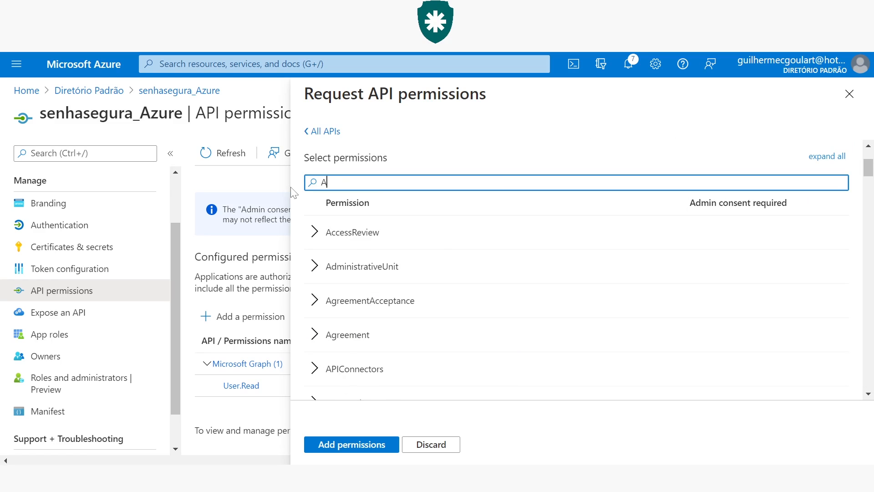
{"action": "type", "text": "ppRoles"}
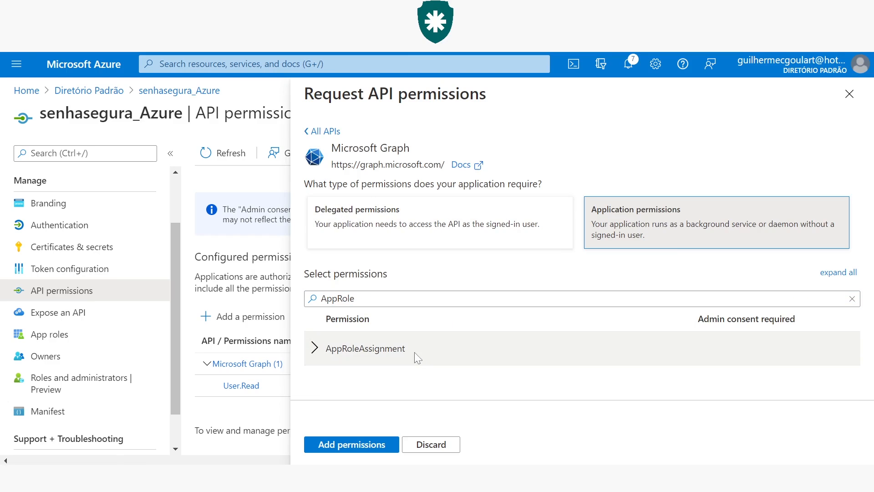
{"action": "left_click", "coordinate": [315, 347]}
{"action": "scroll", "coordinate": [314, 378], "scroll_direction": "down", "scroll_amount": 1}
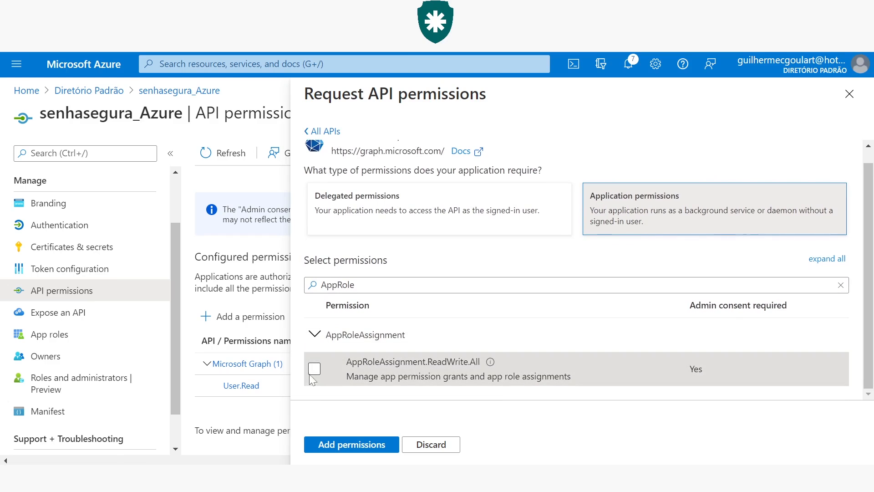
{"action": "left_click", "coordinate": [314, 368]}
- Select the application permissions Directory.Read.All and Directory.ReadWrite.All, filtering the list by "Directory"
{"action": "left_click", "coordinate": [351, 284]}
{"action": "left_click_drag", "start_coordinate": [351, 284], "coordinate": [321, 285]}
{"action": "key", "text": "BackSpace"}
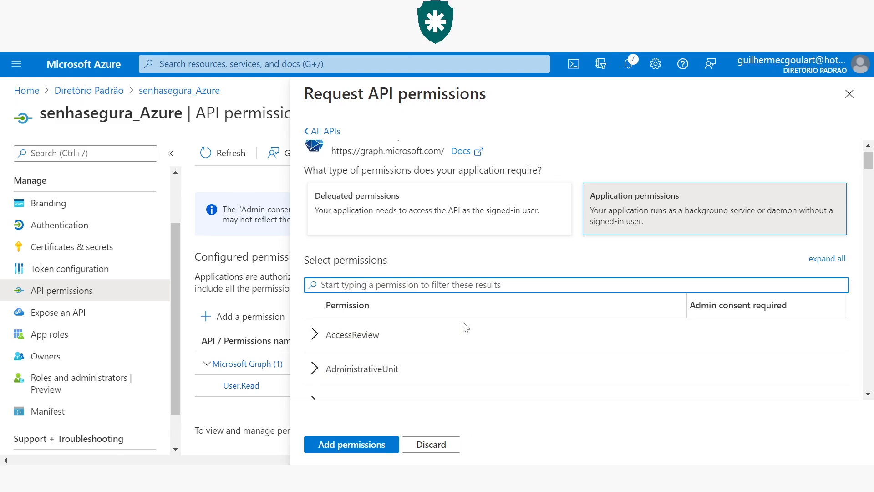
{"action": "type", "text": "Directory"}
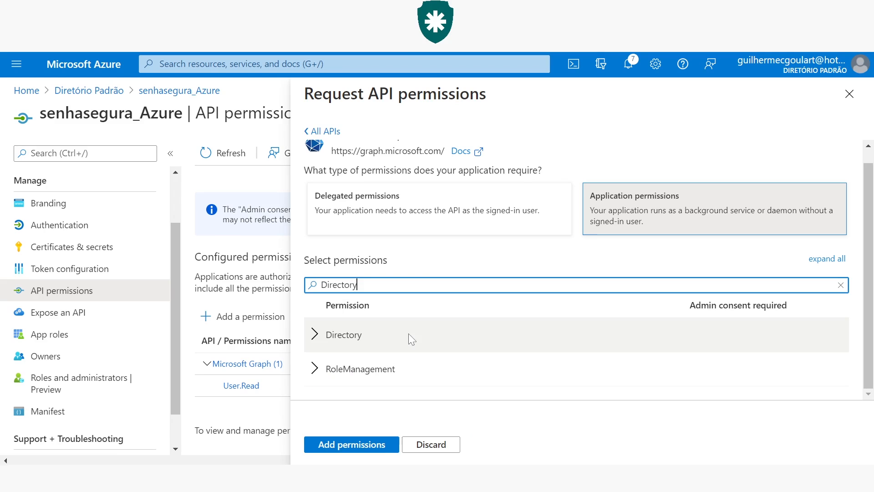
{"action": "left_click", "coordinate": [314, 335]}
{"action": "scroll", "coordinate": [319, 346], "scroll_direction": "down", "scroll_amount": 2}
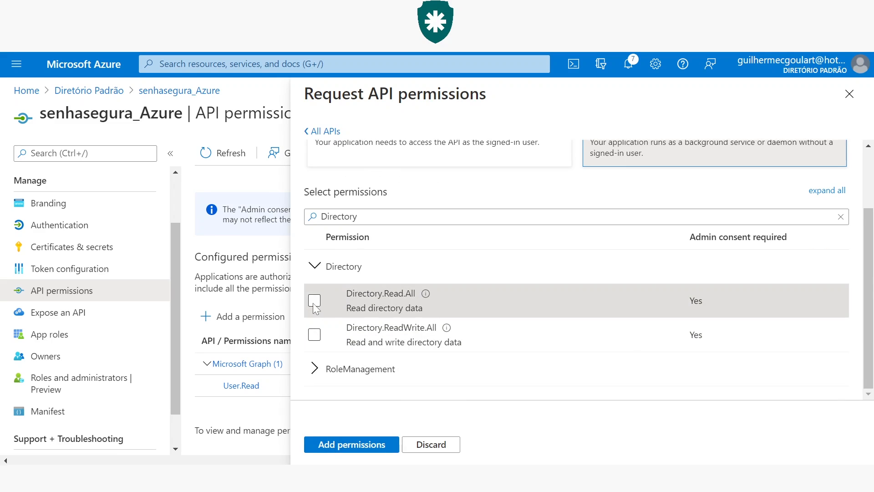
{"action": "left_click", "coordinate": [314, 300]}
{"action": "left_click", "coordinate": [355, 216]}
{"action": "left_click_drag", "start_coordinate": [354, 216], "coordinate": [304, 232]}
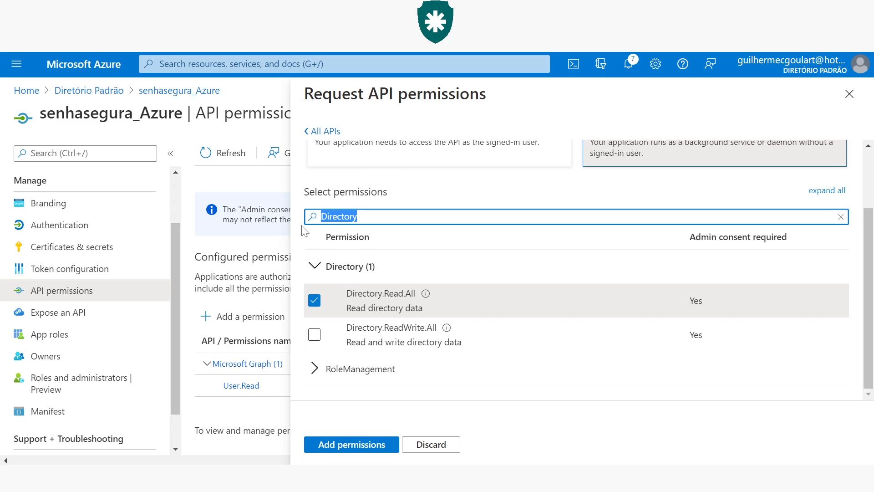
{"action": "left_click", "coordinate": [308, 233]}
{"action": "left_click", "coordinate": [314, 335]}
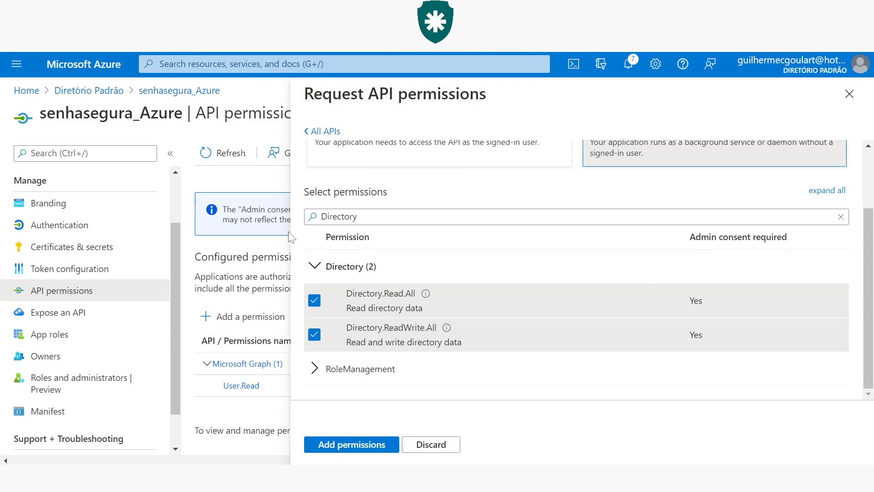
- Select the application permission Organization.ReadWrite.All, filtering the list by "Organiza"
{"action": "double_click", "coordinate": [324, 217]}
{"action": "type", "text": "Organiza"}
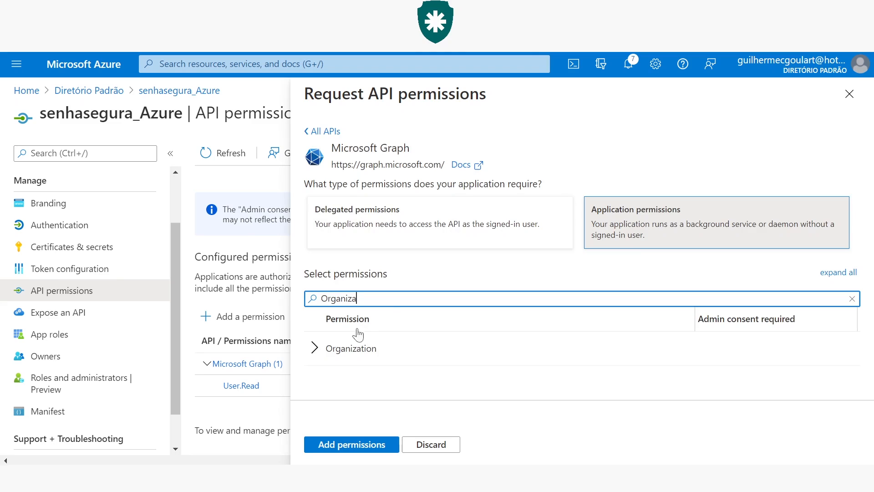
{"action": "left_click", "coordinate": [381, 349]}
{"action": "scroll", "coordinate": [380, 352], "scroll_direction": "down", "scroll_amount": 1}
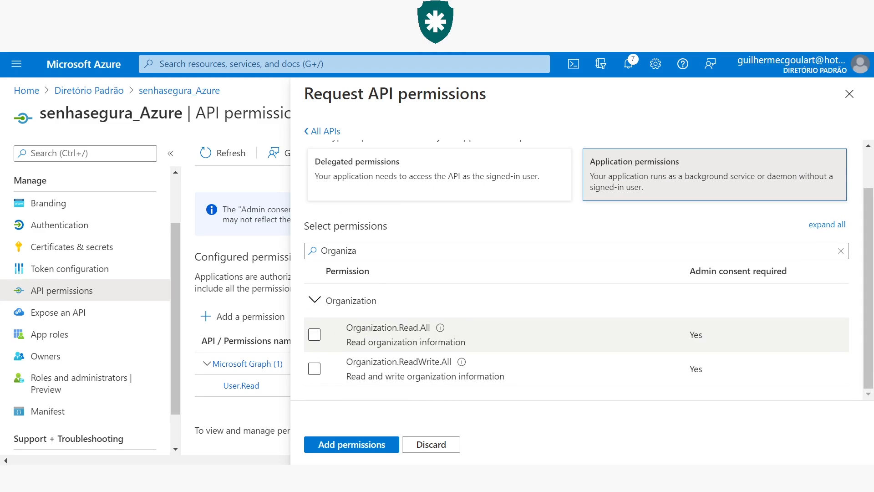
{"action": "left_click", "coordinate": [315, 368]}
- Select the application permission RoleManagement.ReadWrite.Directory, filtering the list by "RoleMana"
{"action": "left_click_drag", "start_coordinate": [357, 251], "coordinate": [223, 273]}
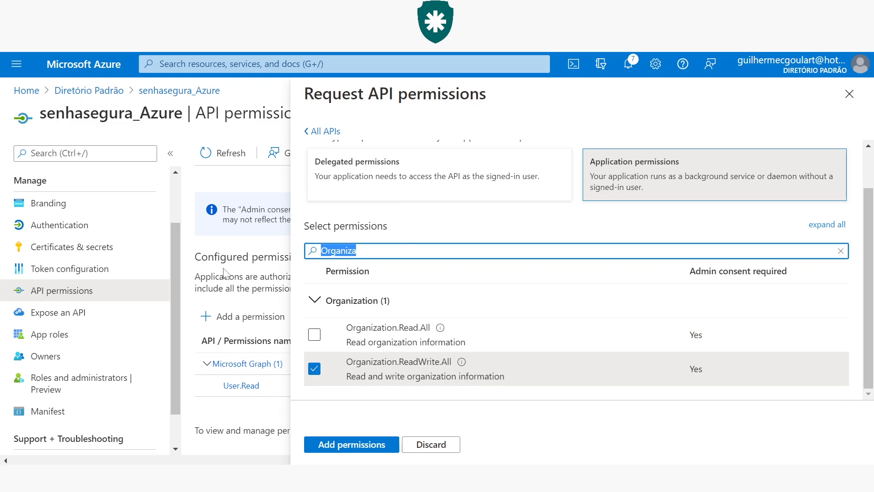
{"action": "key", "text": "BackSpace"}
{"action": "type", "text": "RoleMana"}
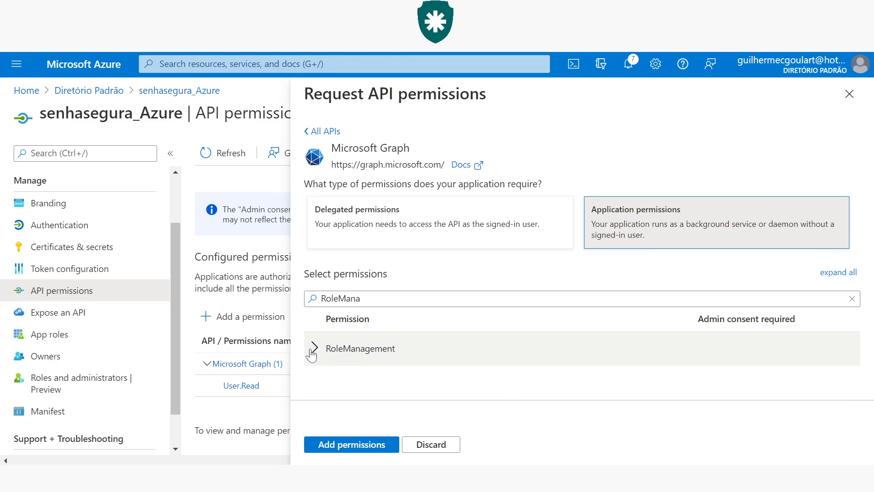
{"action": "left_click", "coordinate": [314, 347]}
{"action": "scroll", "coordinate": [323, 359], "scroll_direction": "down", "scroll_amount": 2}
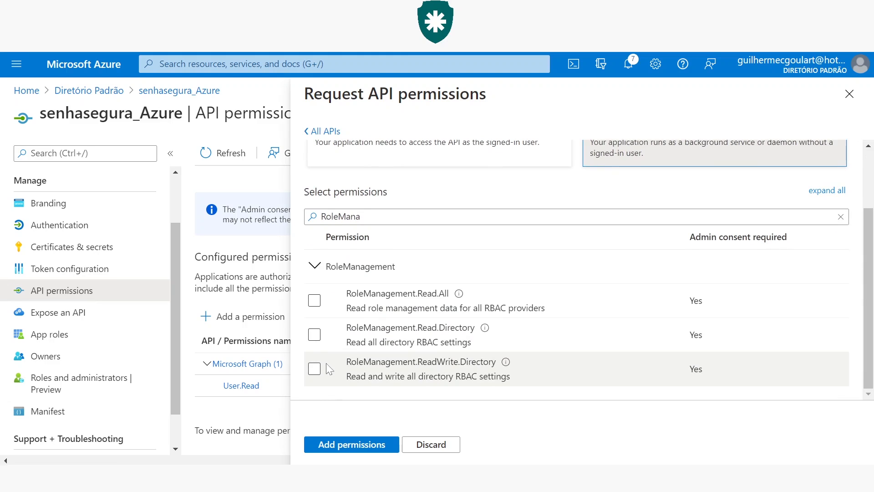
{"action": "left_click", "coordinate": [320, 365]}
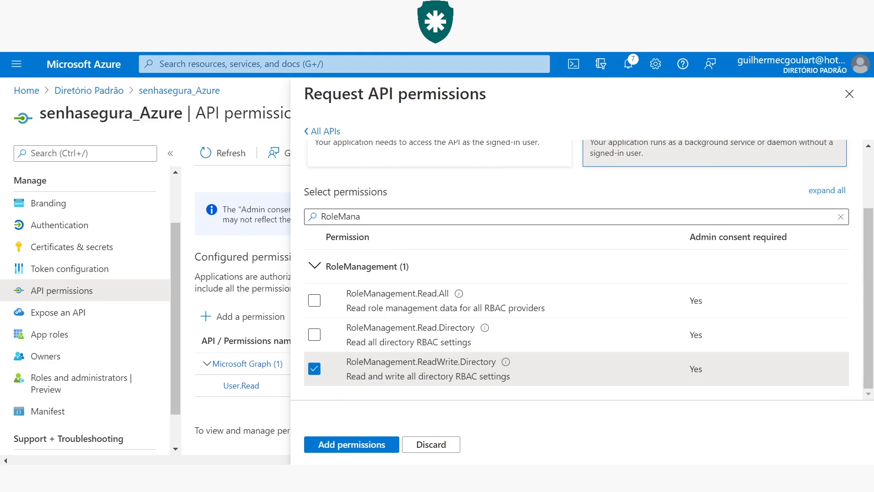
- Select the application permission User.ManageIdentities.All, filtering the list by "User.Manage"
{"action": "left_click_drag", "start_coordinate": [371, 217], "coordinate": [235, 244]}
{"action": "key", "text": "BackSpace"}
{"action": "type", "text": "User.Manage"}
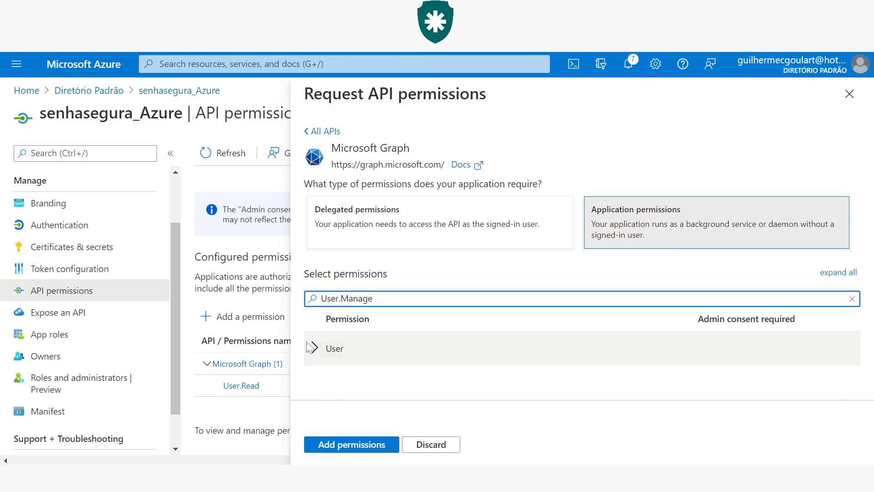
{"action": "left_click", "coordinate": [327, 358]}
{"action": "scroll", "coordinate": [326, 360], "scroll_direction": "down", "scroll_amount": 1}
{"action": "left_click", "coordinate": [314, 368]}
- Select the application permission User.ReadWrite.All, filtering by "User.Read", and add all the selected permissions to the application
{"action": "left_click", "coordinate": [373, 285]}
{"action": "key", "text": "BackSpace"}
{"action": "key", "text": "BackSpace"}
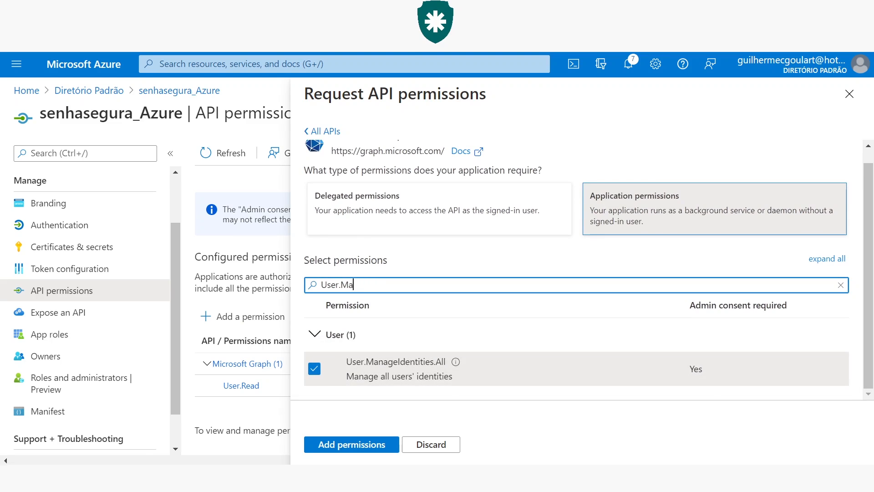
{"action": "type", "text": "Read"}
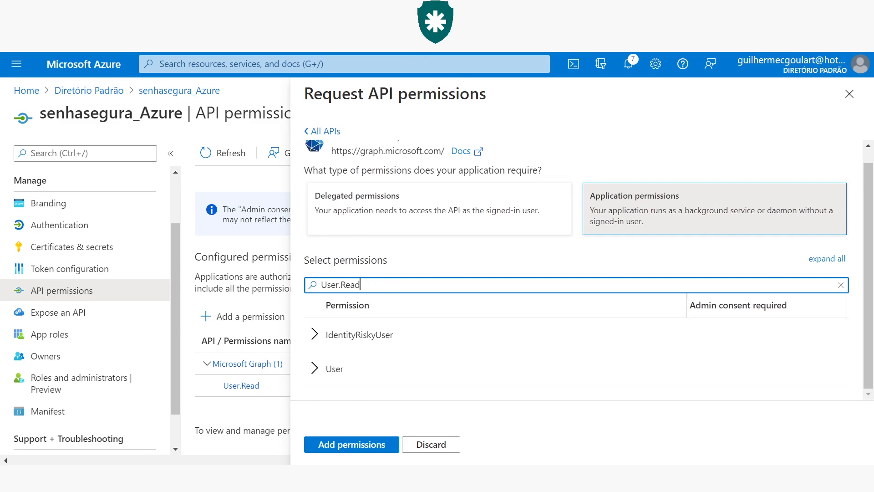
{"action": "left_click", "coordinate": [315, 369]}
{"action": "scroll", "coordinate": [332, 353], "scroll_direction": "down", "scroll_amount": 2}
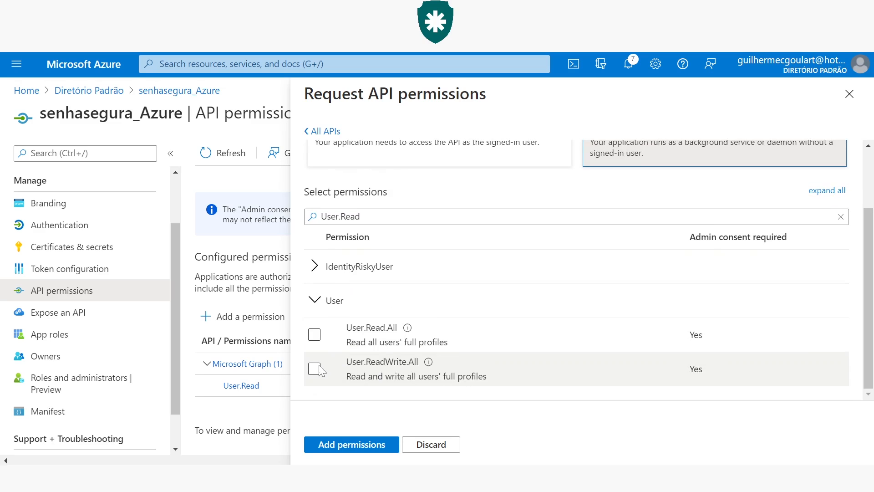
{"action": "left_click", "coordinate": [316, 368]}
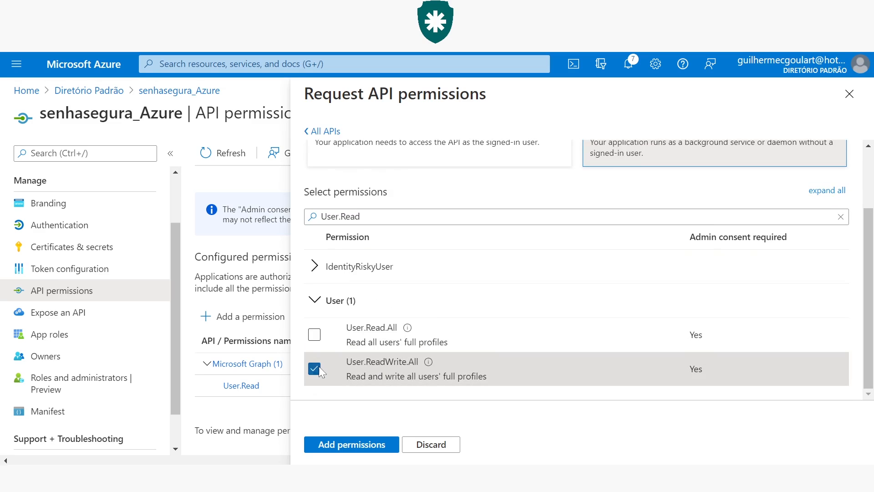
{"action": "left_click", "coordinate": [358, 445]}
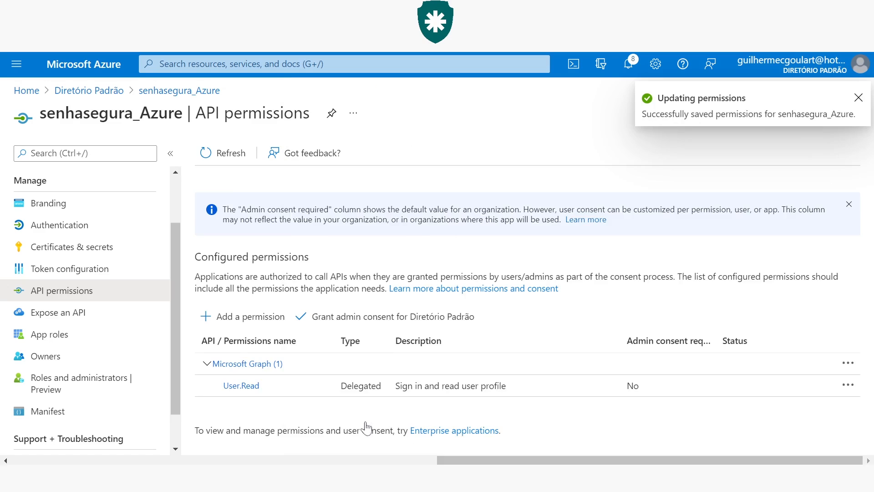
- Review the configured Microsoft Graph permissions and grant admin consent for Diretório Padrão
{"action": "scroll", "coordinate": [428, 336], "scroll_direction": "down", "scroll_amount": 3}
{"action": "scroll", "coordinate": [437, 337], "scroll_direction": "down", "scroll_amount": 1}
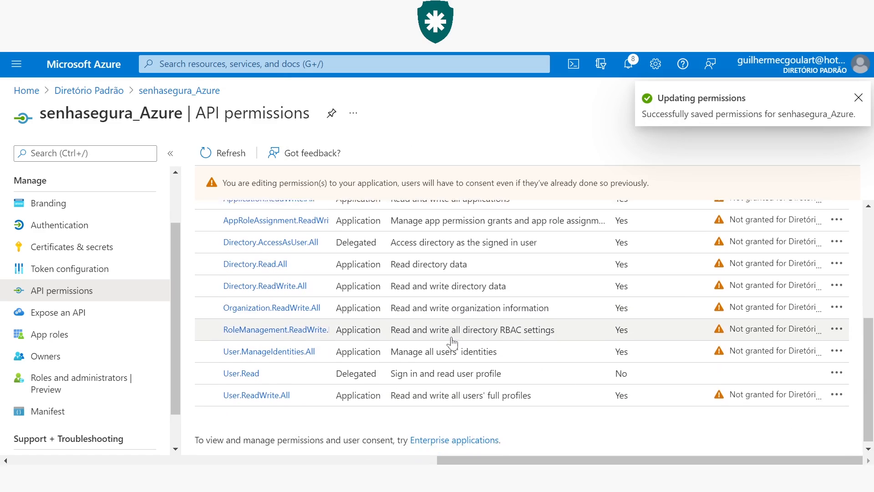
{"action": "scroll", "coordinate": [450, 340], "scroll_direction": "up", "scroll_amount": 4}
{"action": "scroll", "coordinate": [450, 340], "scroll_direction": "down", "scroll_amount": 4}
{"action": "scroll", "coordinate": [451, 346], "scroll_direction": "up", "scroll_amount": 4}
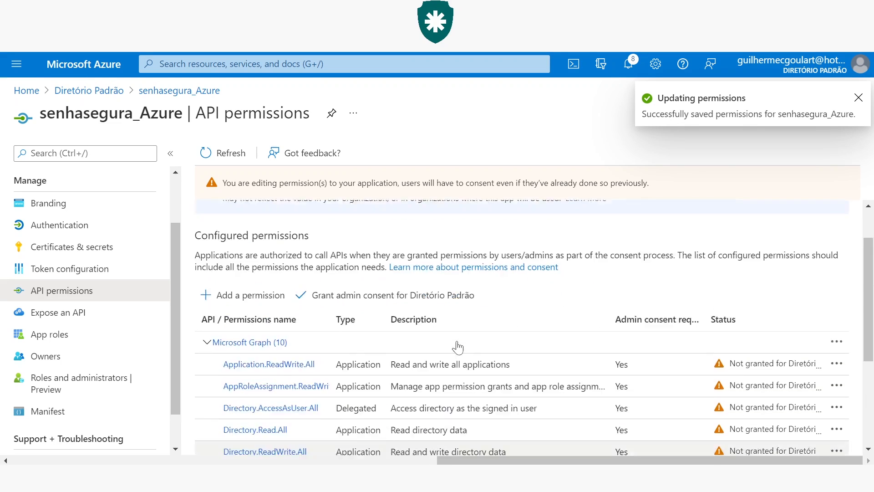
{"action": "scroll", "coordinate": [458, 351], "scroll_direction": "down", "scroll_amount": 3}
{"action": "scroll", "coordinate": [461, 353], "scroll_direction": "up", "scroll_amount": 3}
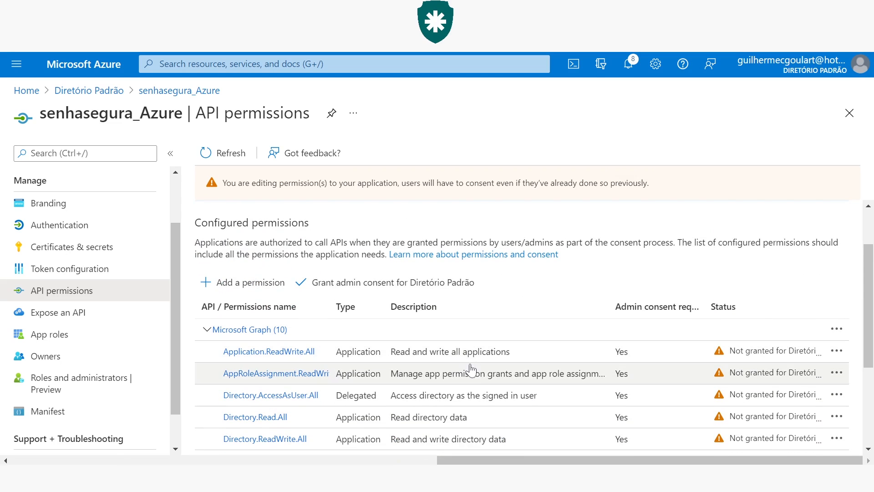
{"action": "left_click", "coordinate": [410, 286]}
{"action": "left_click", "coordinate": [236, 241]}
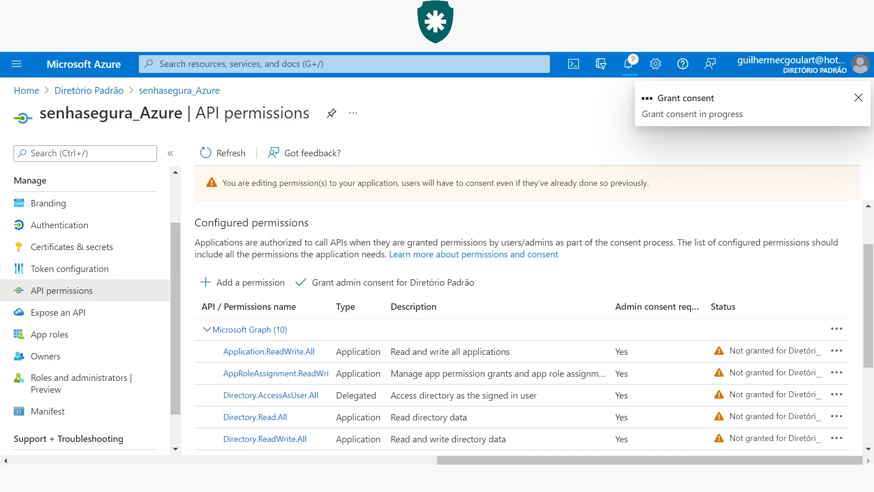
{"action": "triple_click", "coordinate": [234, 211]}
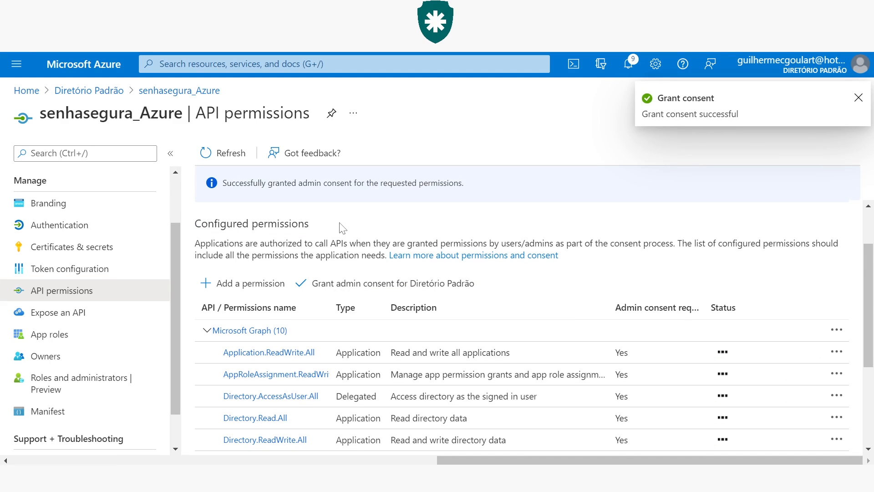
{"action": "scroll", "coordinate": [337, 227], "scroll_direction": "down", "scroll_amount": 4}
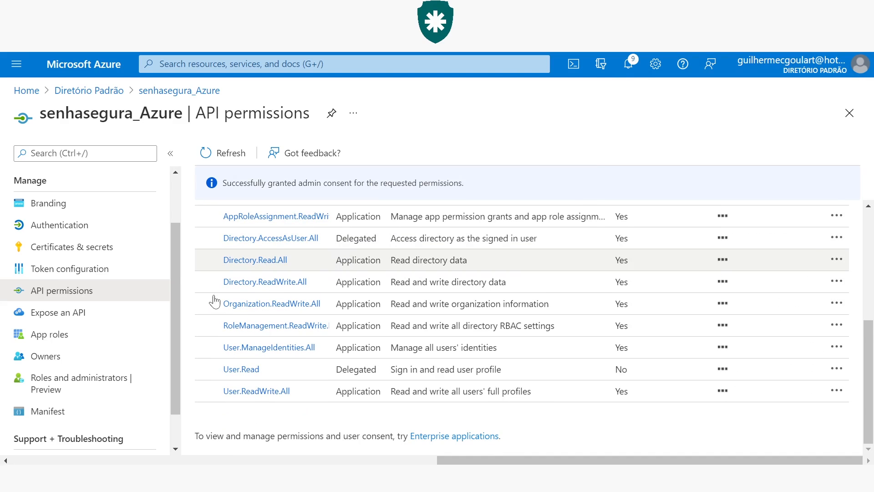
- Create a client secret for the application with the description senhasegura_azure and copy its value
{"action": "left_click", "coordinate": [121, 255]}
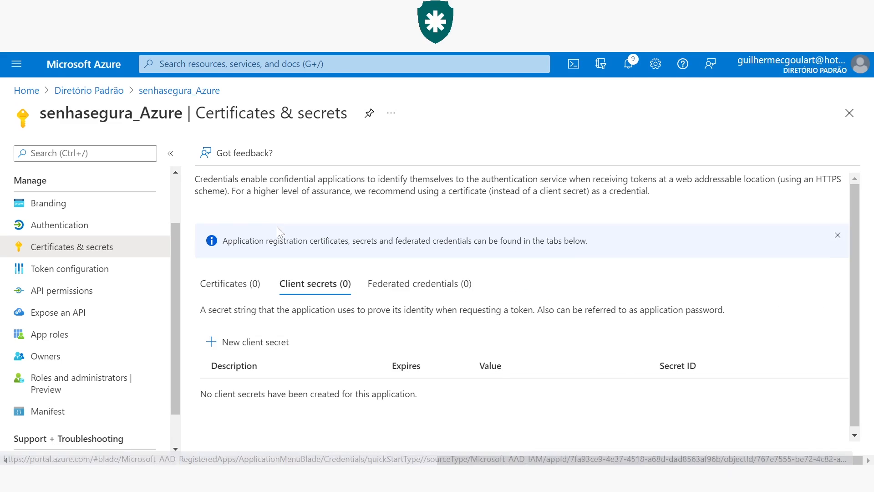
{"action": "left_click", "coordinate": [264, 347]}
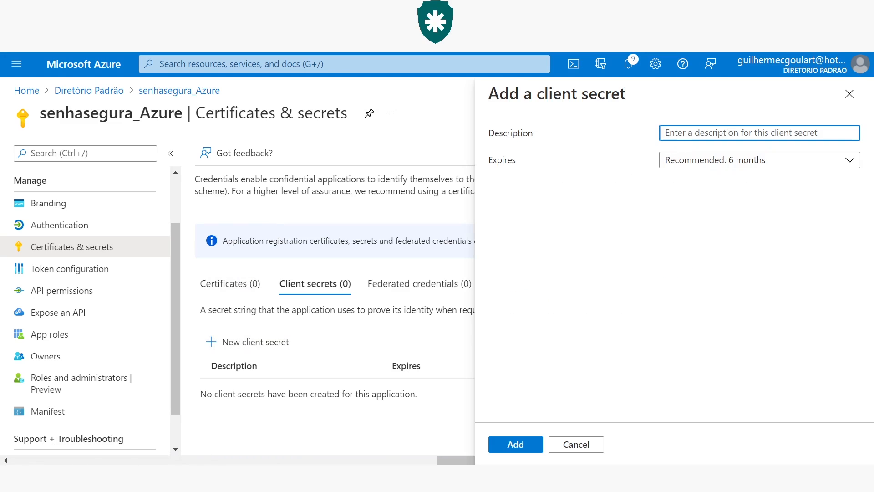
{"action": "type", "text": "senhase"}
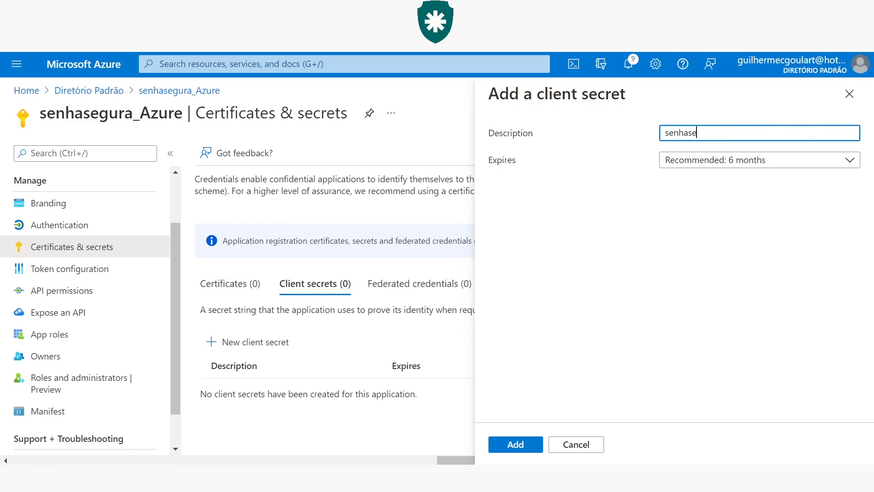
{"action": "type", "text": "gura_azure"}
{"action": "left_click", "coordinate": [517, 444]}
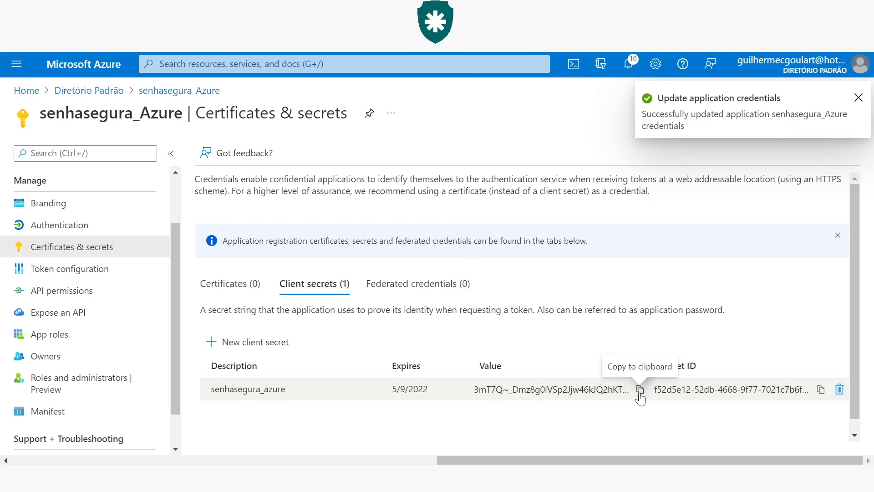
{"action": "left_click", "coordinate": [640, 391]}
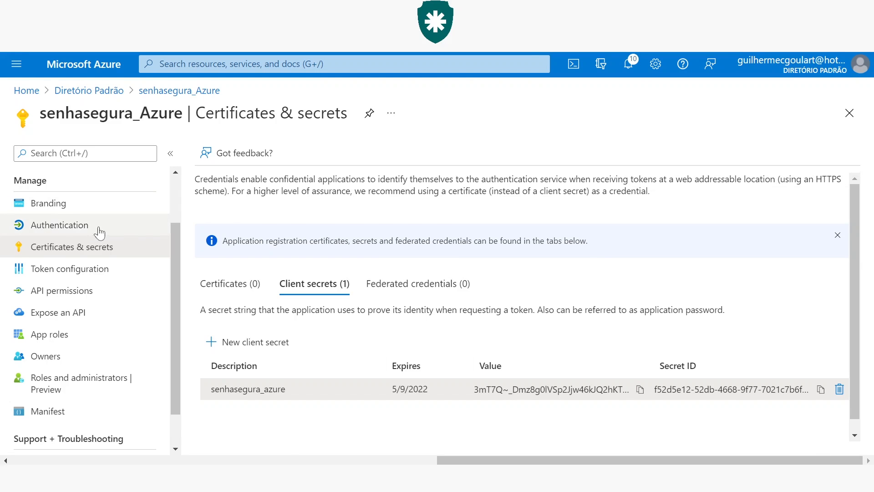
- Open the application's overview, check the ID fields required by the senhasegura account form, and return to the Azure portal
{"action": "scroll", "coordinate": [82, 227], "scroll_direction": "up", "scroll_amount": 2}
{"action": "left_click", "coordinate": [74, 178]}
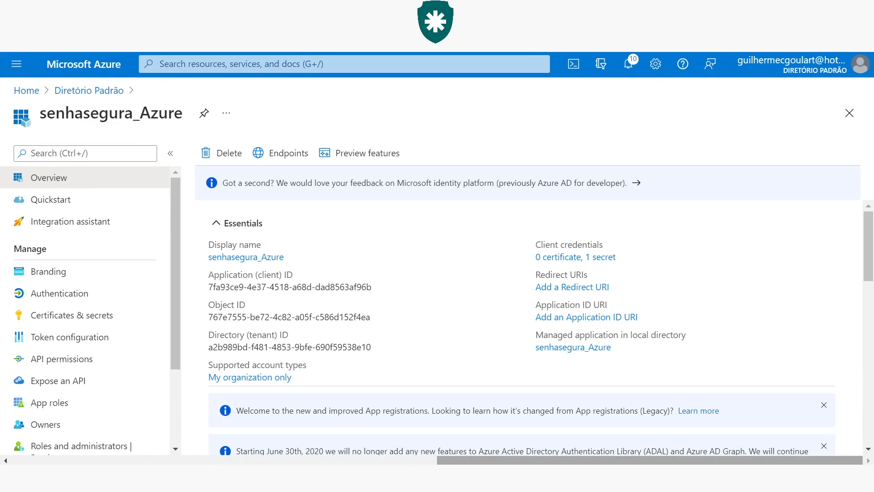
{"action": "left_click", "coordinate": [542, 436]}
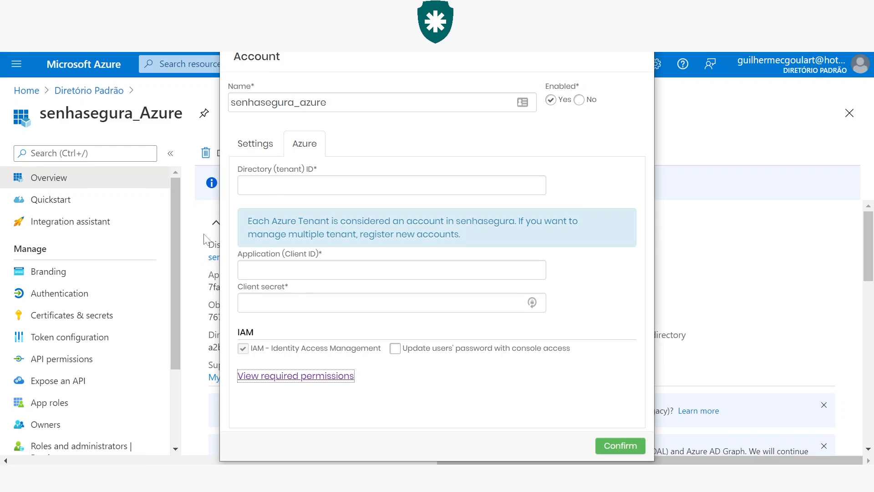
{"action": "left_click", "coordinate": [199, 219]}
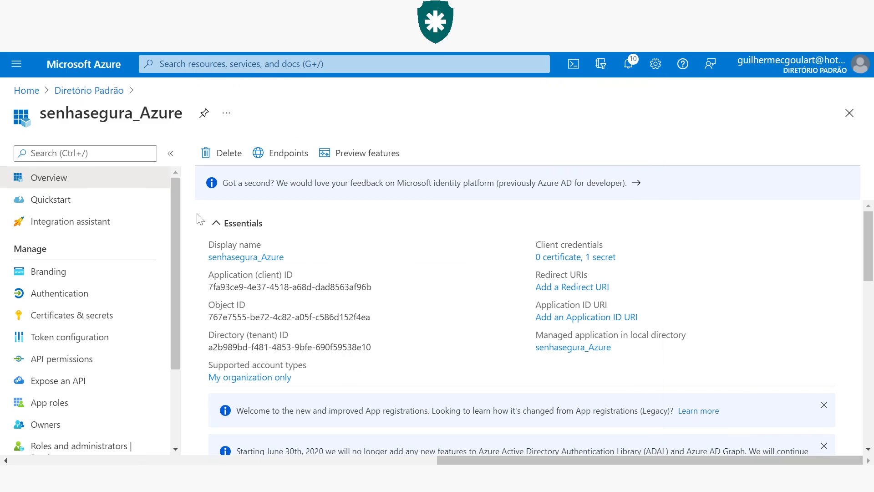
- Copy the directory (tenant) ID and application (client) ID from the Azure overview, and fill in the tenant ID in the senhasegura account form
{"action": "left_click", "coordinate": [376, 345]}
{"action": "left_click", "coordinate": [379, 288]}
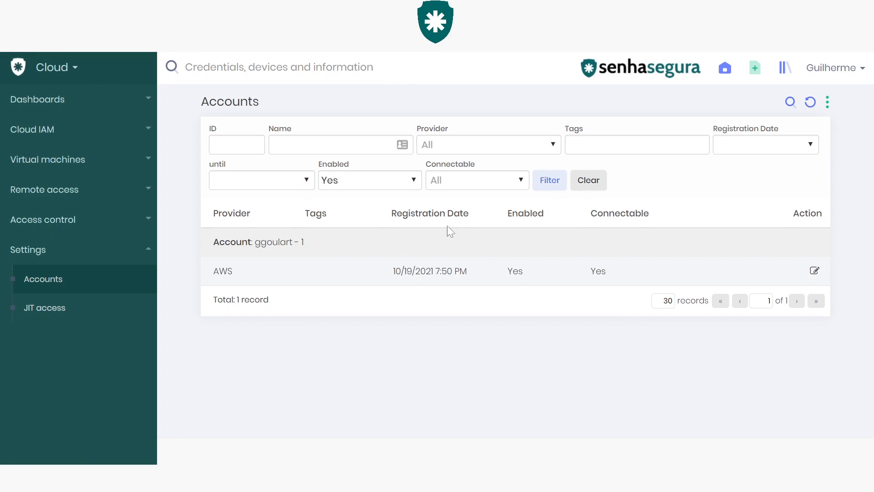
{"action": "mouse_move", "coordinate": [485, 464]}
{"action": "left_click", "coordinate": [544, 435]}
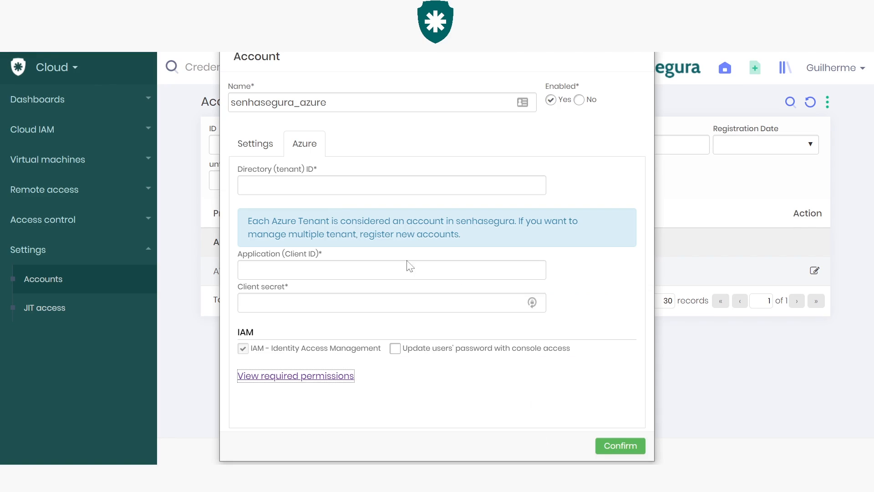
{"action": "left_click", "coordinate": [391, 185]}
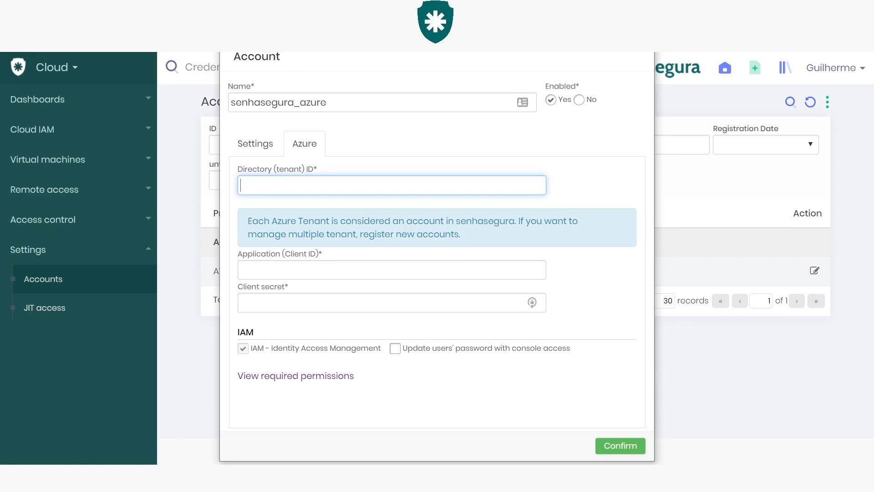
{"action": "key", "text": "alt+Tab"}
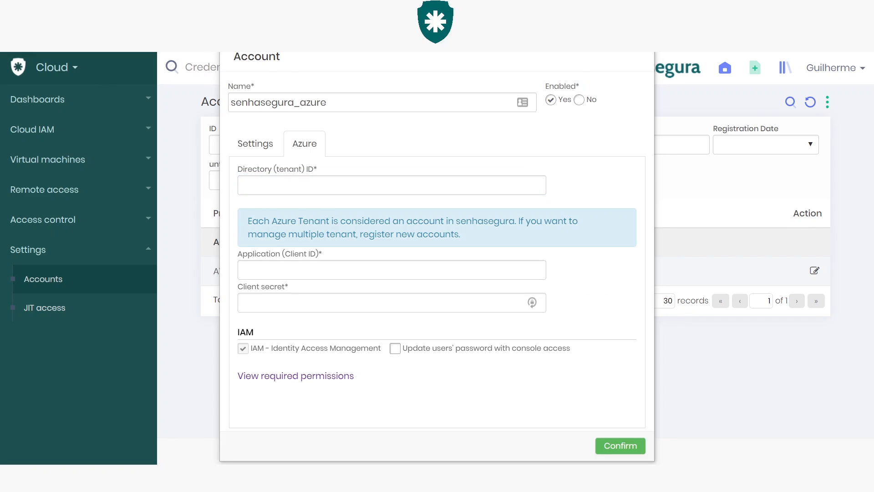
{"action": "key", "text": "alt+Tab"}
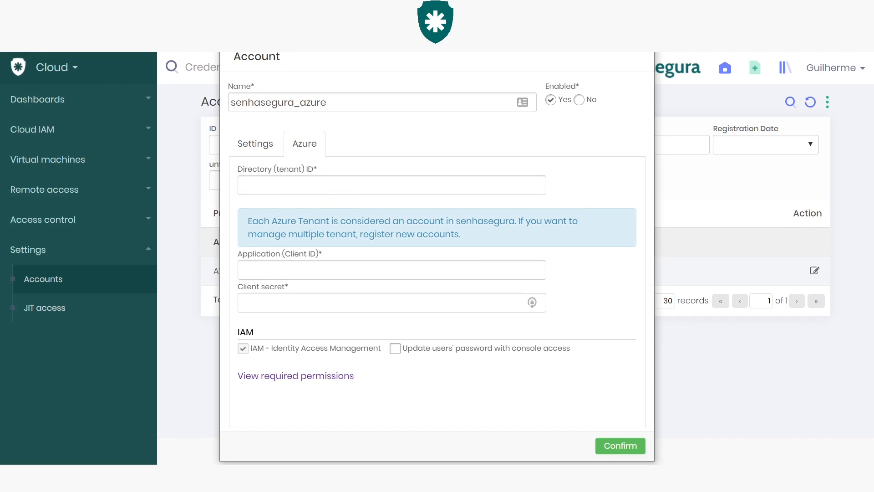
{"action": "key", "text": "ctrl+v"}
{"action": "key", "text": "alt+Tab"}
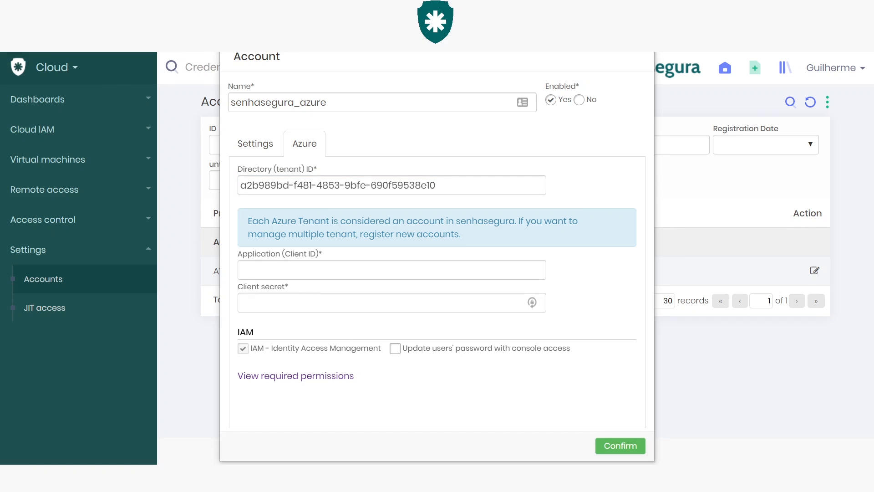
- Fill in the account's Application (Client ID) and Client secret with the values copied from Azure
{"action": "left_click", "coordinate": [309, 271]}
{"action": "key", "text": "ctrl+v"}
{"action": "key", "text": "alt+Tab"}
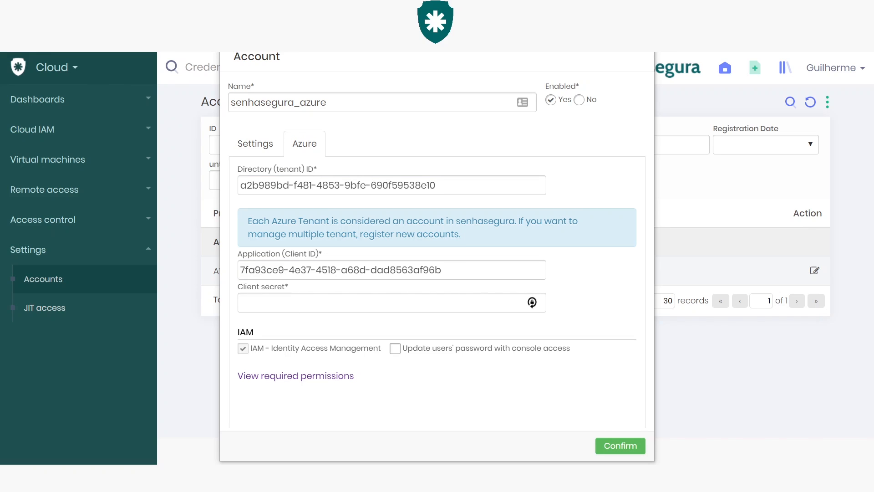
{"action": "left_click", "coordinate": [528, 302]}
{"action": "key", "text": "ctrl+v"}
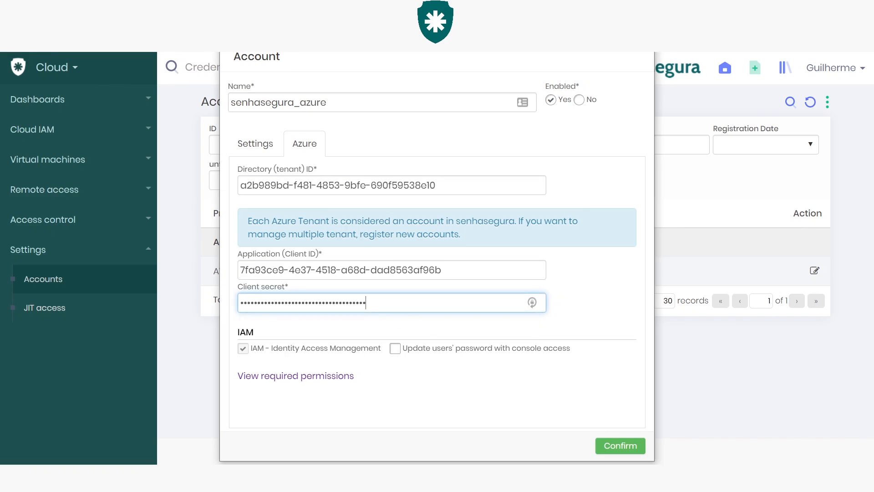
{"action": "left_click", "coordinate": [483, 397]}
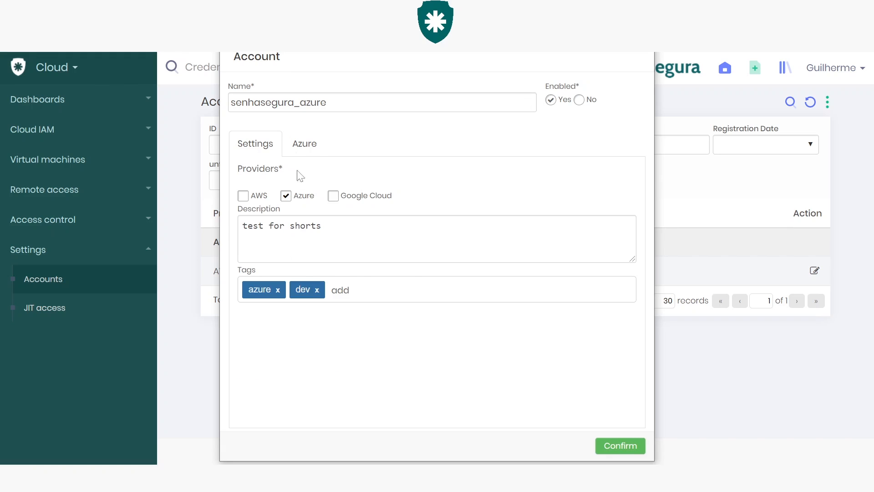
- Examine the account's Azure settings for the permissions its credentials still need
{"action": "left_click", "coordinate": [299, 150]}
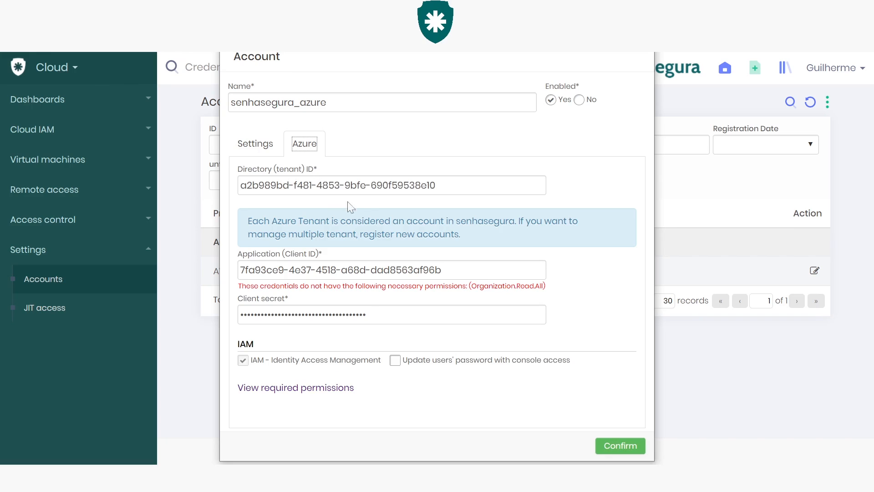
{"action": "left_click_drag", "start_coordinate": [546, 287], "coordinate": [237, 287]}
{"action": "left_click_drag", "start_coordinate": [545, 287], "coordinate": [484, 286]}
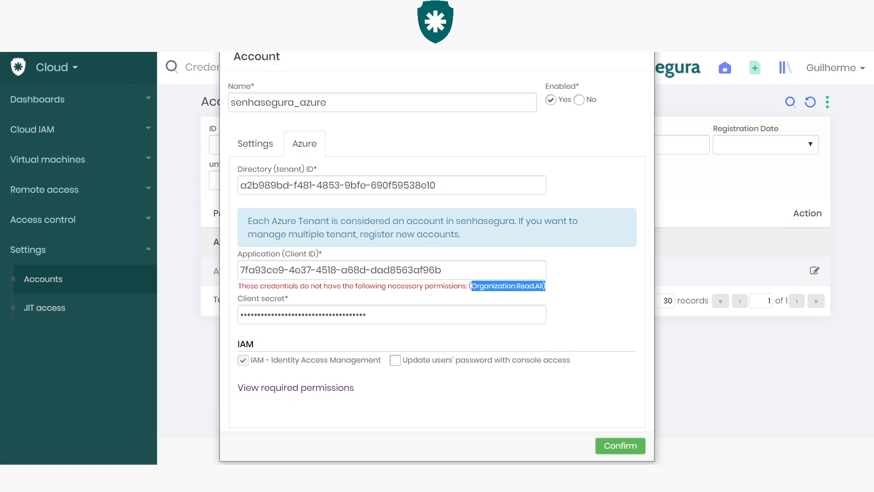
{"action": "left_click", "coordinate": [468, 287]}
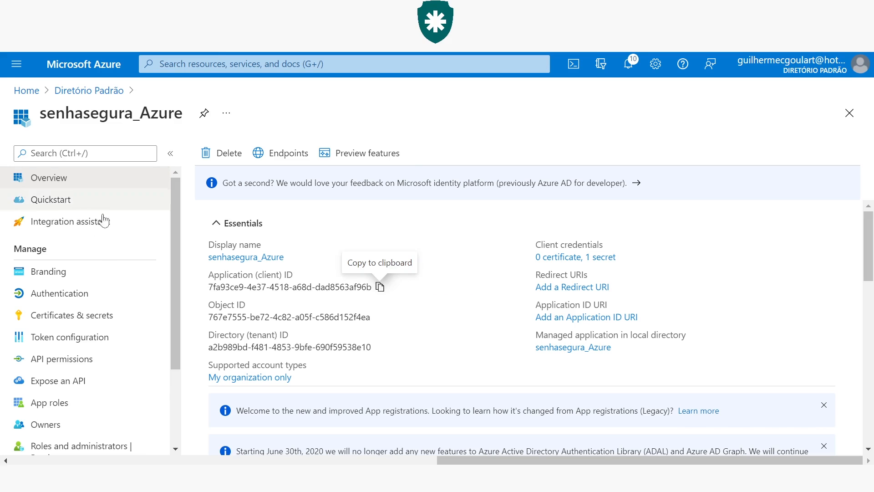
- Switch to the Azure portal and start a request for Microsoft Graph application permissions in the app's API permissions
{"action": "scroll", "coordinate": [90, 294], "scroll_direction": "down", "scroll_amount": 2}
{"action": "left_click", "coordinate": [90, 294]}
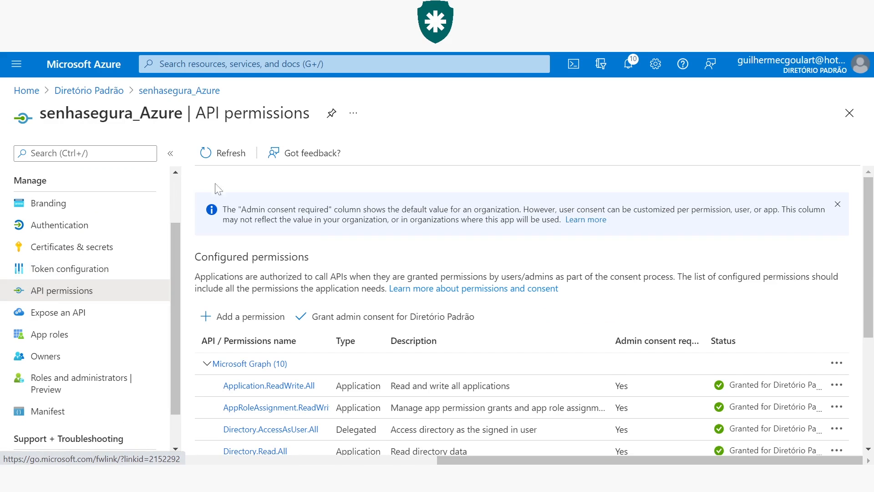
{"action": "scroll", "coordinate": [219, 273], "scroll_direction": "down", "scroll_amount": 3}
{"action": "scroll", "coordinate": [234, 248], "scroll_direction": "up", "scroll_amount": 1}
{"action": "left_click", "coordinate": [234, 248]}
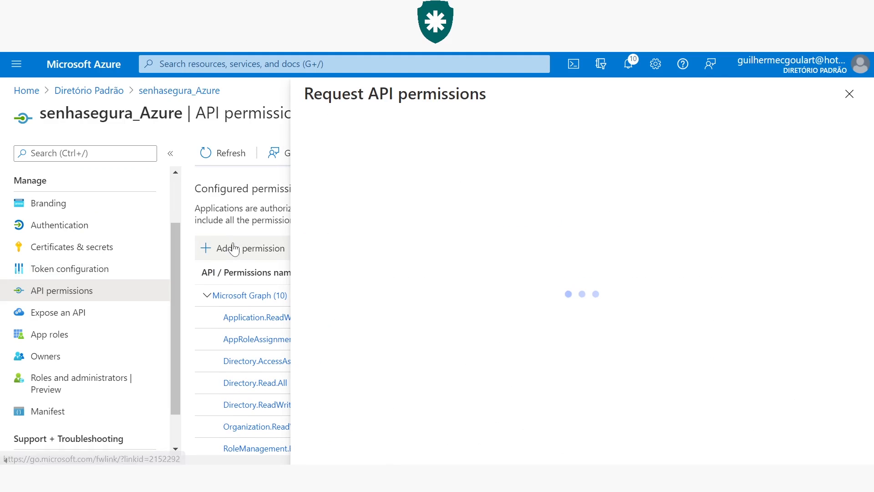
{"action": "key", "text": "alt+Tab"}
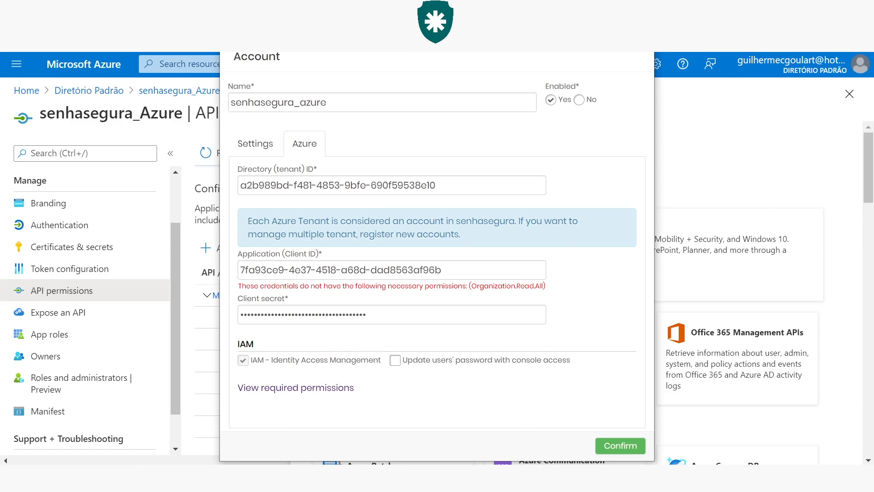
{"action": "left_click", "coordinate": [700, 169]}
{"action": "left_click", "coordinate": [523, 255]}
{"action": "left_click", "coordinate": [599, 230]}
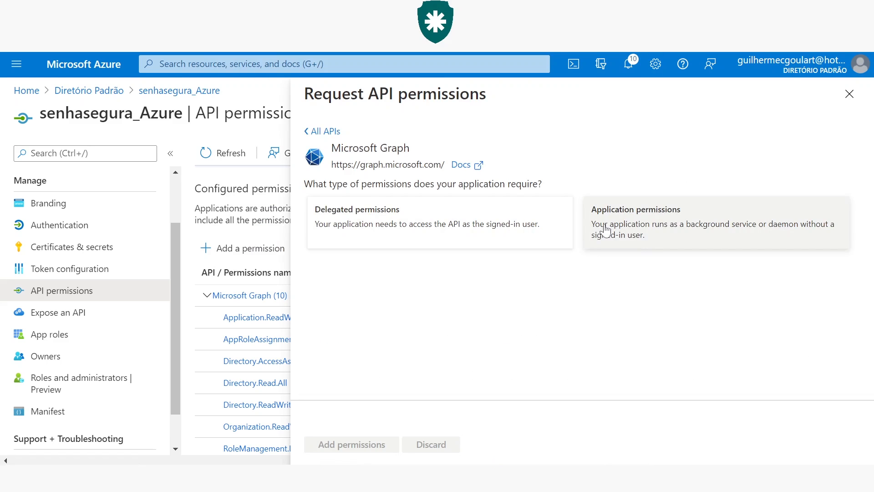
- Filter the permissions by "Organization", select Organization.Read.All and add it to the application
{"action": "left_click", "coordinate": [571, 298]}
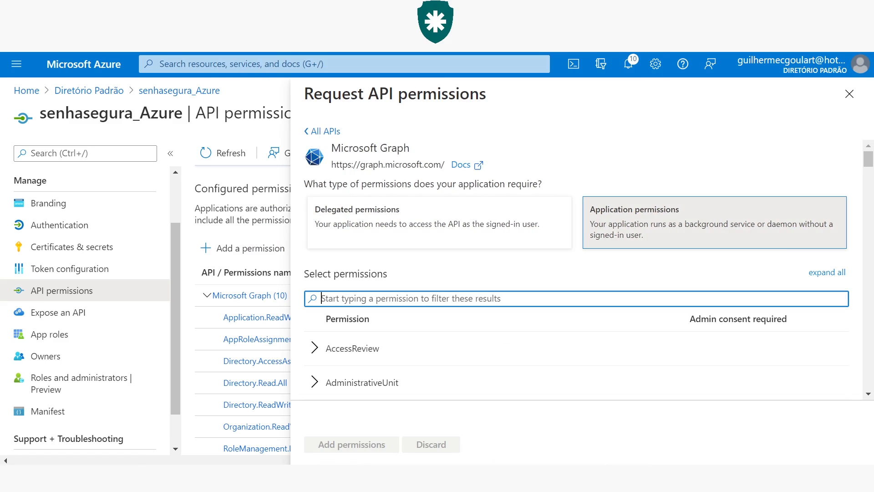
{"action": "type", "text": "Organization"}
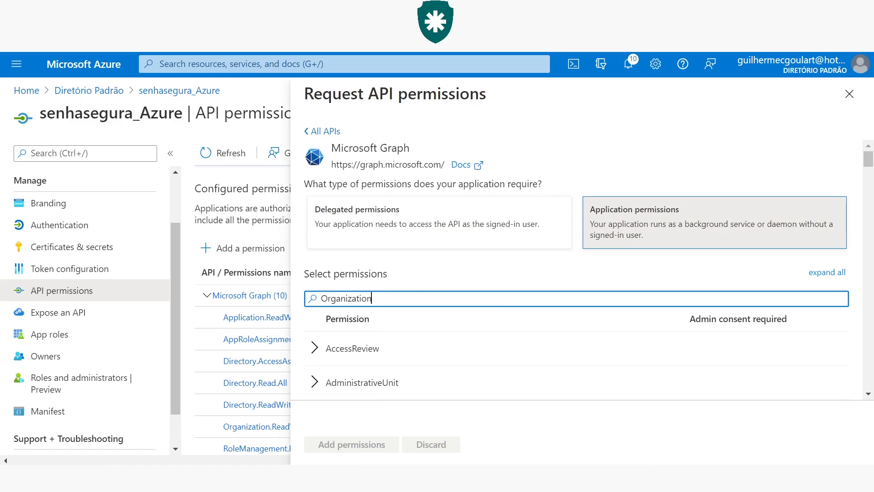
{"action": "scroll", "coordinate": [523, 263], "scroll_direction": "down", "scroll_amount": 1}
{"action": "left_click", "coordinate": [314, 368]}
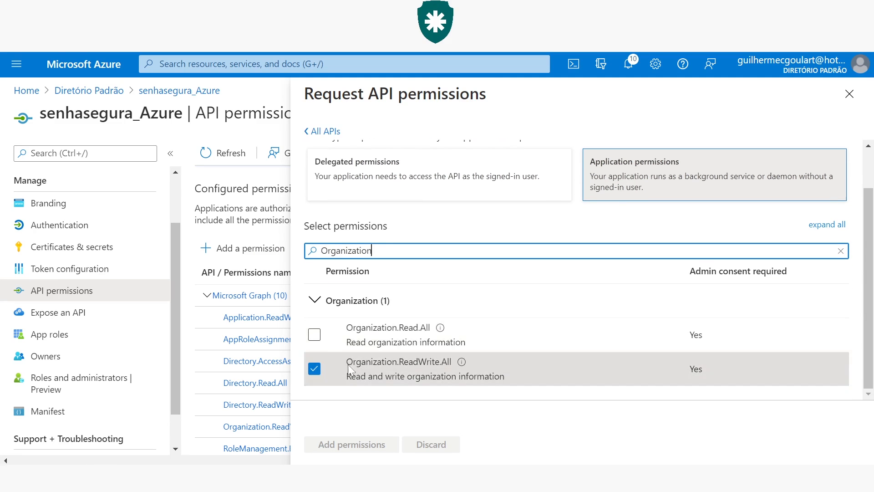
{"action": "left_click", "coordinate": [314, 335]}
{"action": "left_click", "coordinate": [337, 442]}
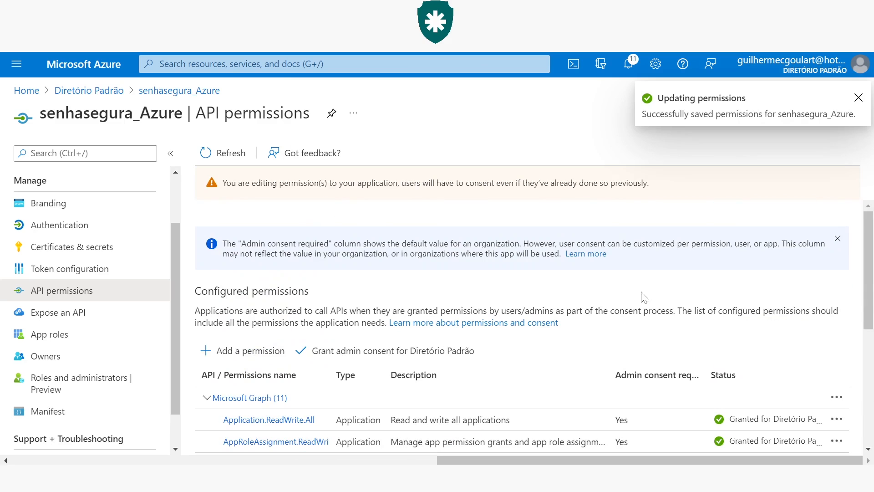
- Grant admin consent for Diretório Padrão on the updated permissions and switch back to the senhasegura account form
{"action": "left_click", "coordinate": [321, 353]}
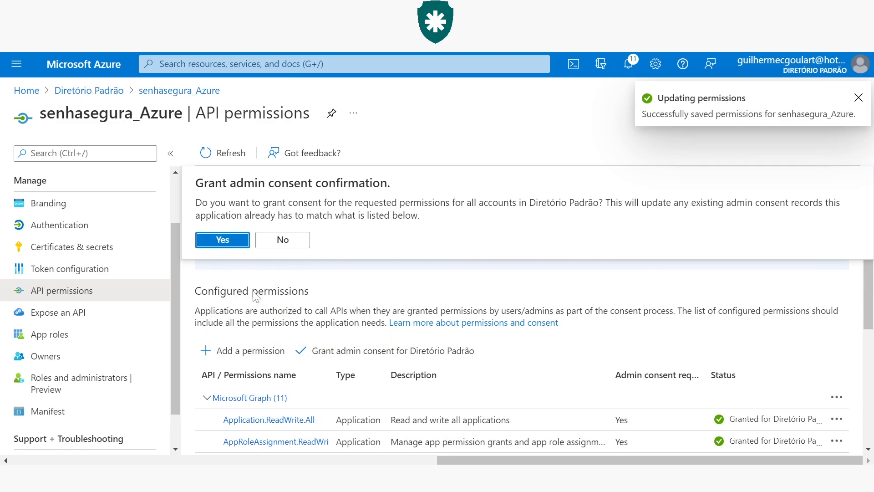
{"action": "left_click", "coordinate": [223, 240]}
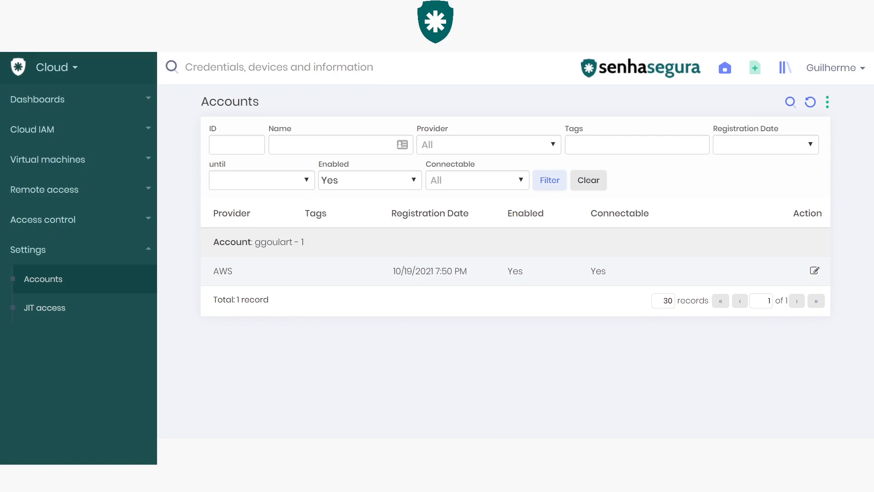
{"action": "key", "text": "alt+Tab"}
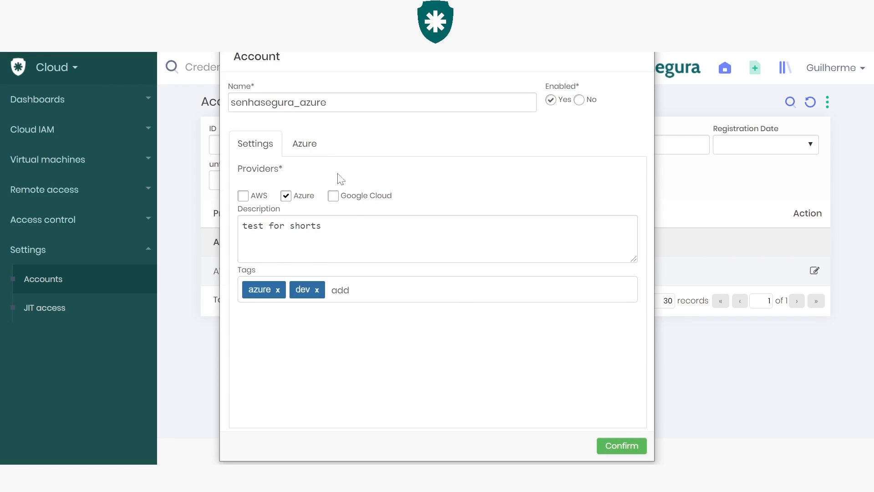
- Review the Settings and Azure sections of the senhasegura_azure account and submit its registration again
{"action": "left_click", "coordinate": [314, 154]}
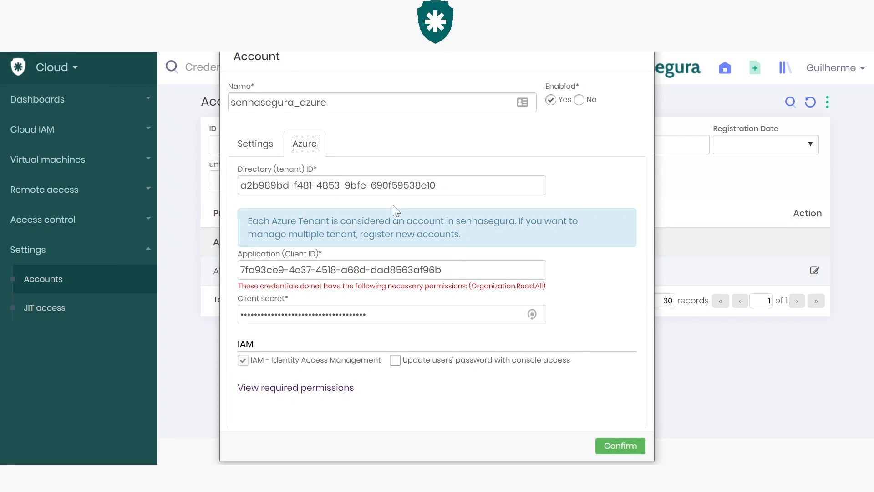
{"action": "left_click", "coordinate": [467, 270]}
{"action": "left_click", "coordinate": [267, 146]}
{"action": "left_click", "coordinate": [295, 149]}
{"action": "left_click", "coordinate": [618, 448]}
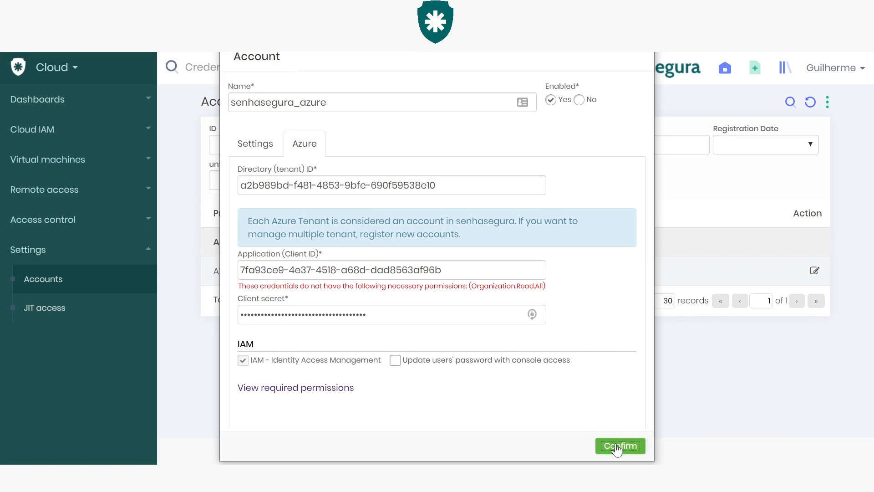